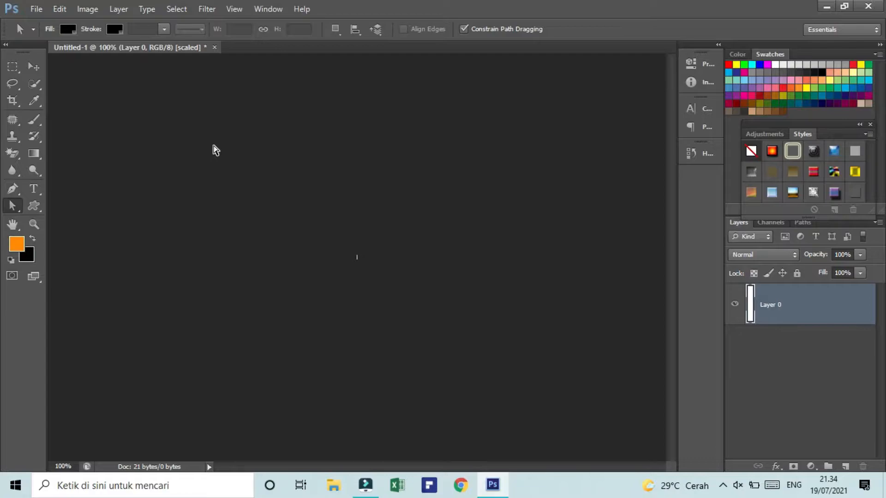
# - Create a new document 1280 pixels wide and 720 pixels high with a resolution of 300 pixels/inch
pyautogui.click(36, 9)
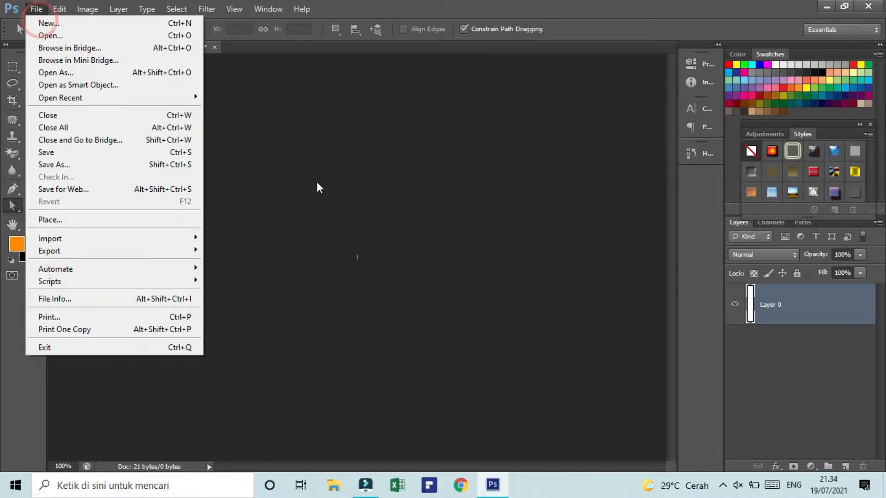
pyautogui.click(65, 28)
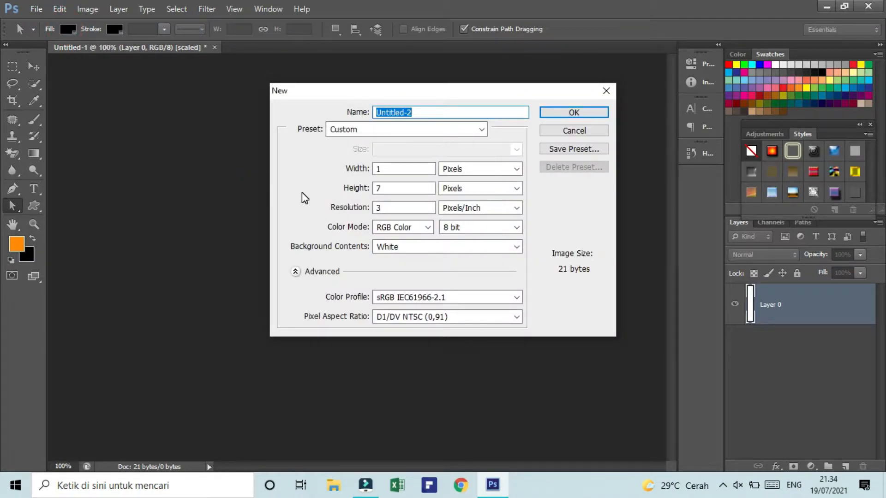
pyautogui.click(381, 168)
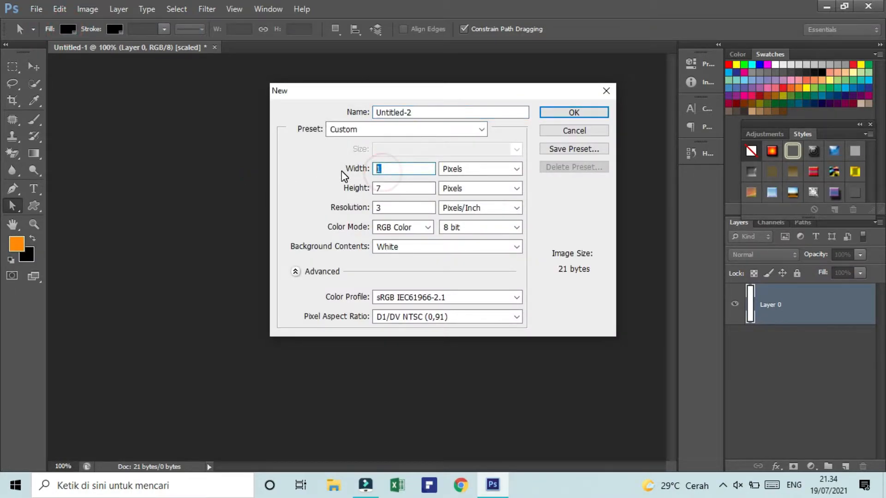
pyautogui.write('1280')
pyautogui.click(387, 190)
pyautogui.write('20')
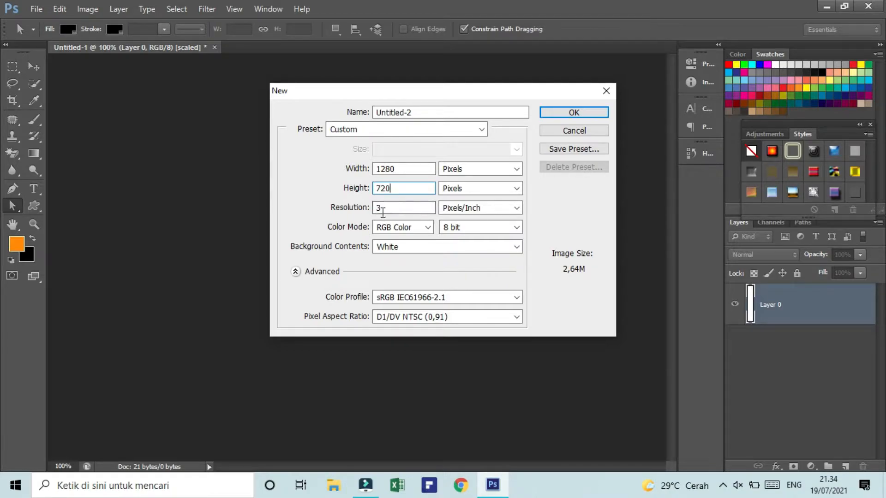
pyautogui.click(382, 207)
pyautogui.write('00')
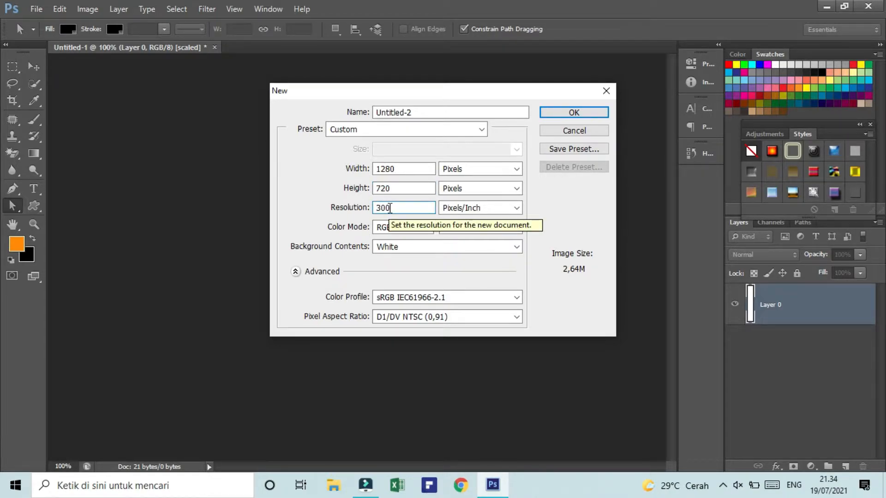
pyautogui.click(565, 115)
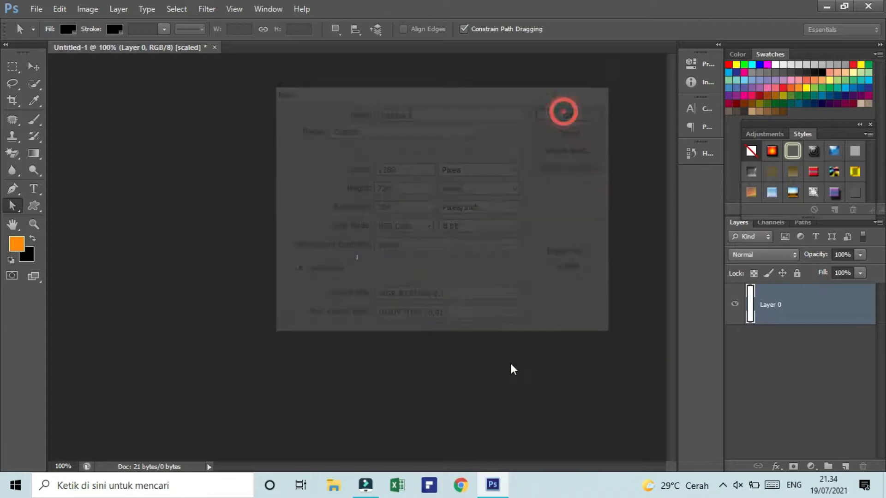
pyautogui.click(436, 202)
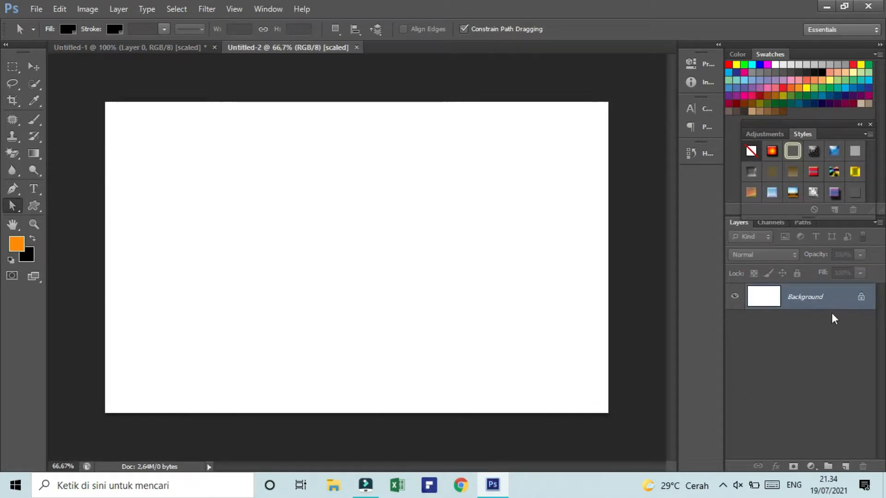
# - Convert the locked Background into a regular layer named Layer 0
pyautogui.doubleClick(831, 297)
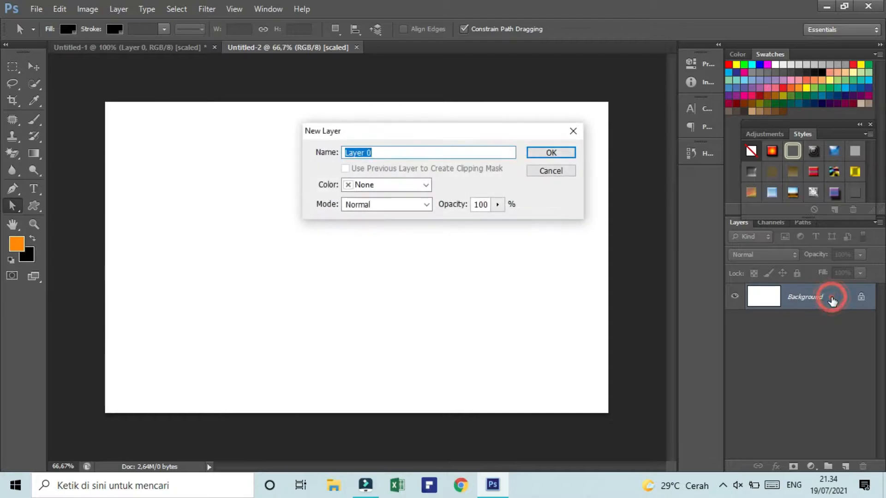
pyautogui.click(547, 153)
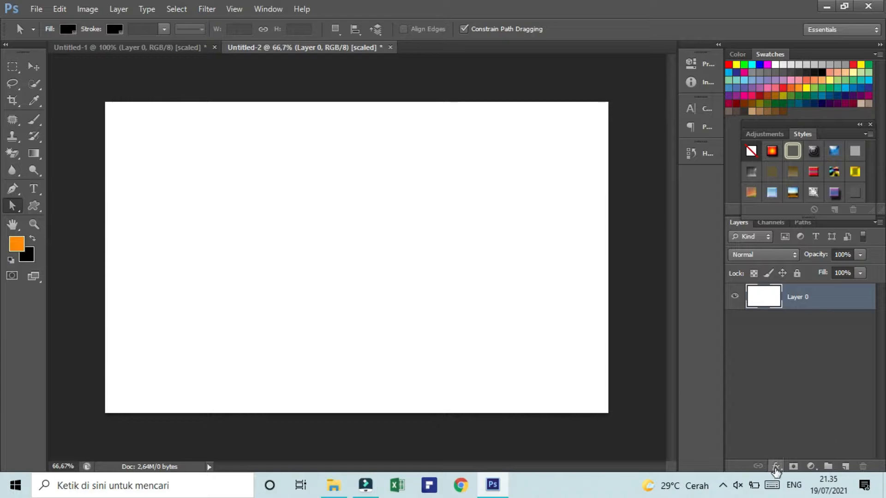
# - Add a Solid Color fill layer above Layer 0 in bright green, #00fb18
pyautogui.click(812, 467)
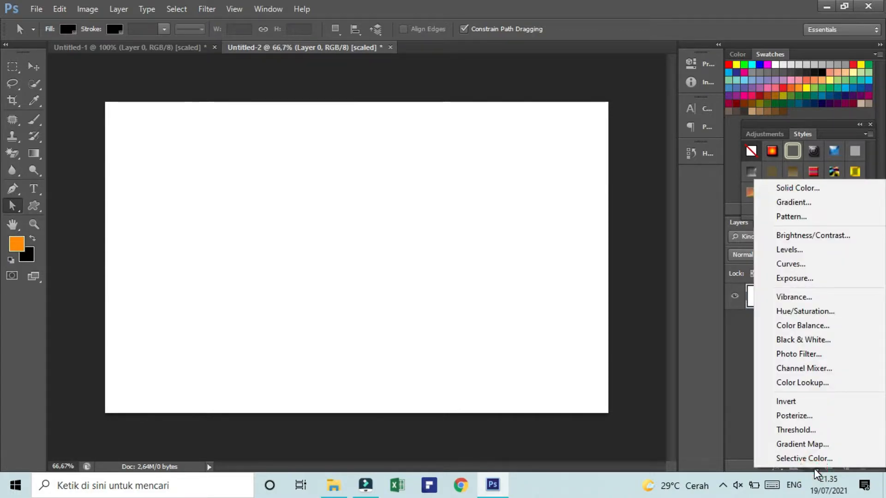
pyautogui.click(778, 188)
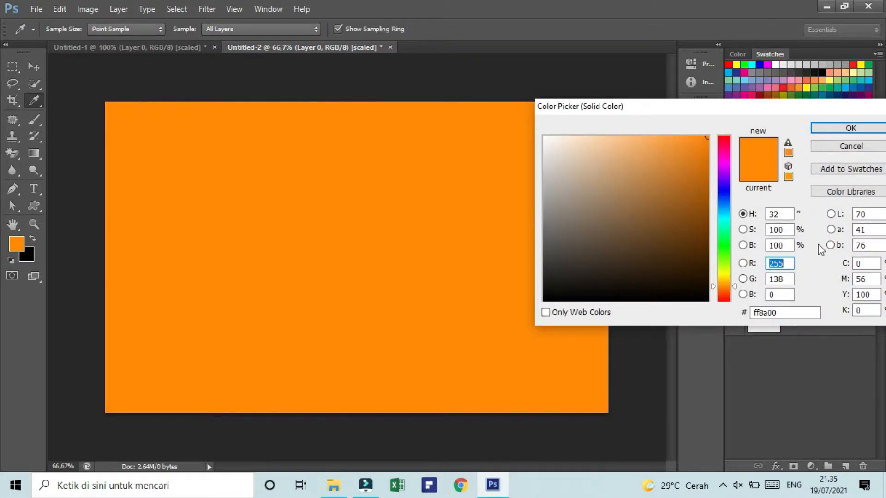
pyautogui.moveTo(724, 191); pyautogui.dragTo(725, 302)
pyautogui.click(722, 281)
pyautogui.moveTo(725, 270); pyautogui.dragTo(723, 224)
pyautogui.moveTo(673, 190); pyautogui.dragTo(668, 241)
pyautogui.moveTo(606, 240)
pyautogui.mouseDown()
pyautogui.moveTo(585, 182)
pyautogui.moveTo(551, 141)
pyautogui.mouseUp()
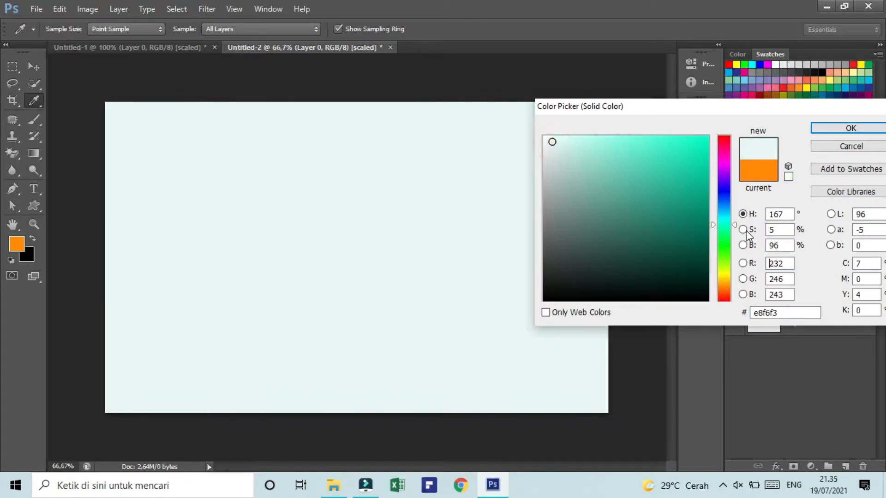
pyautogui.moveTo(724, 225); pyautogui.dragTo(724, 192)
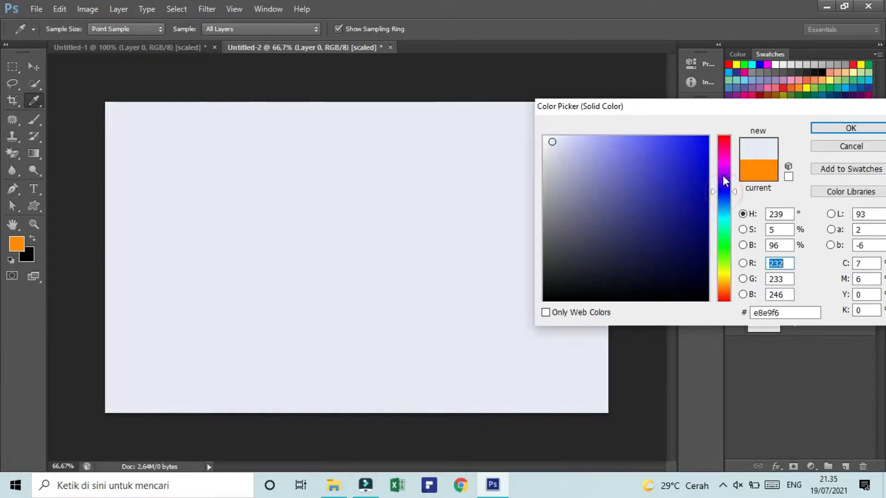
pyautogui.moveTo(657, 148); pyautogui.dragTo(658, 175)
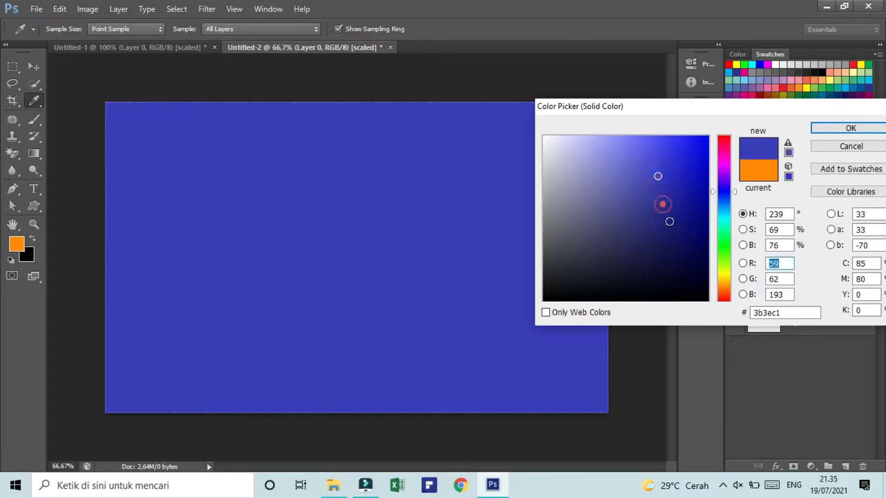
pyautogui.click(663, 204)
pyautogui.click(725, 231)
pyautogui.moveTo(727, 236); pyautogui.dragTo(722, 243)
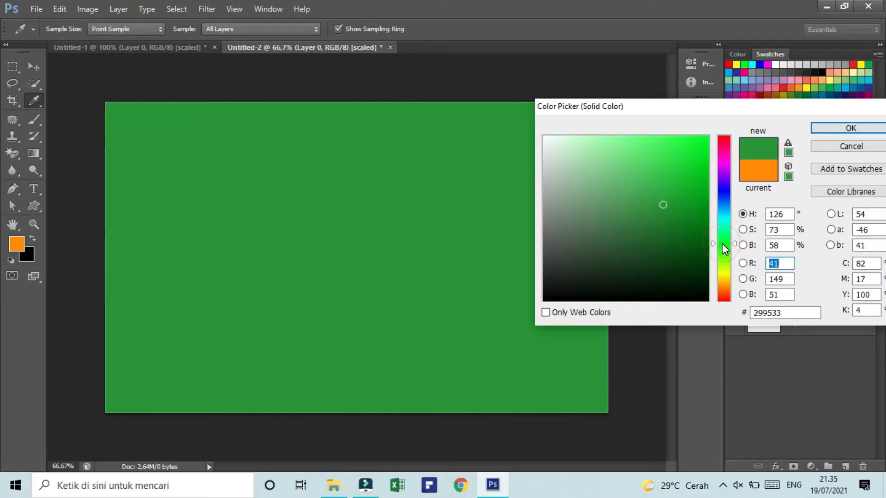
pyautogui.moveTo(692, 206)
pyautogui.mouseDown()
pyautogui.moveTo(687, 158)
pyautogui.moveTo(714, 140)
pyautogui.moveTo(707, 138)
pyautogui.mouseUp()
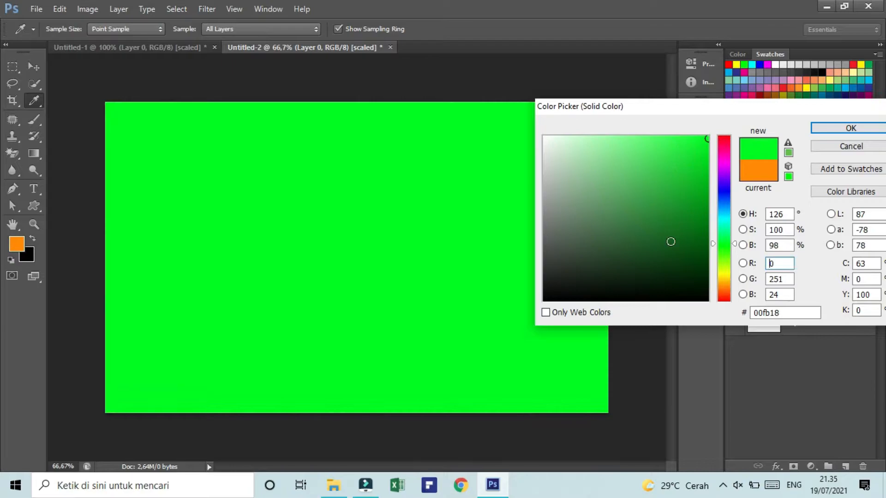
pyautogui.click(848, 129)
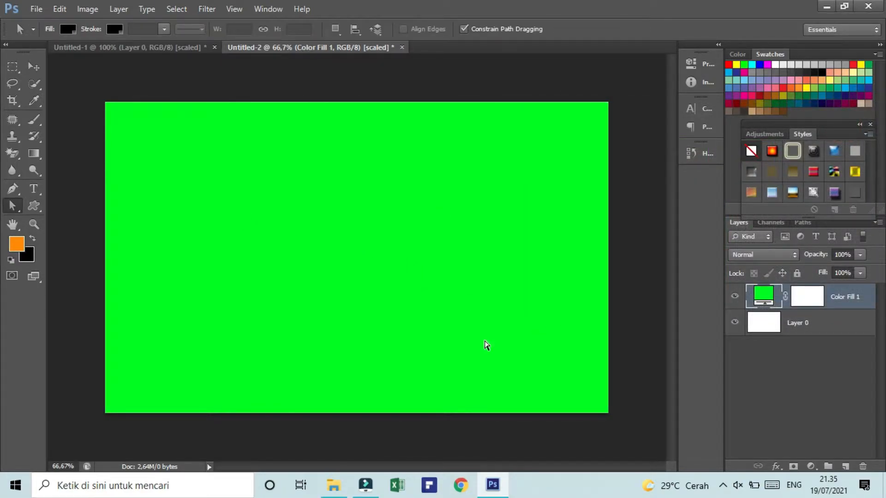
# - Place the last-seen-whatsapp_20170921_234020 image from File Explorer and squeeze it into the left half of the canvas at 29.07% width and 58.63% height
pyautogui.click(333, 484)
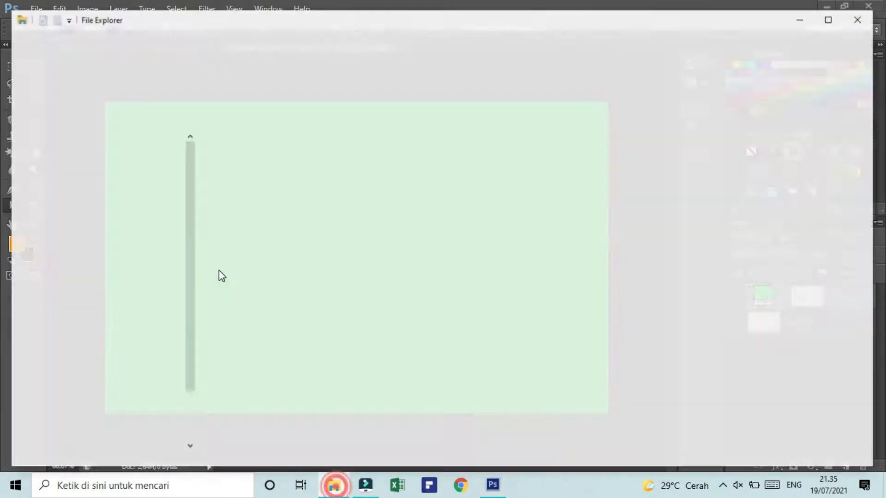
pyautogui.moveTo(350, 329); pyautogui.dragTo(323, 212)
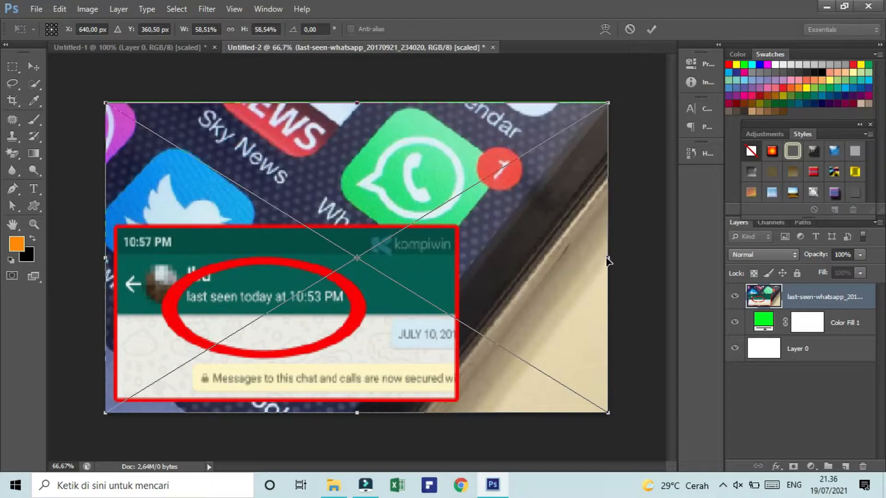
pyautogui.moveTo(607, 259); pyautogui.dragTo(338, 264)
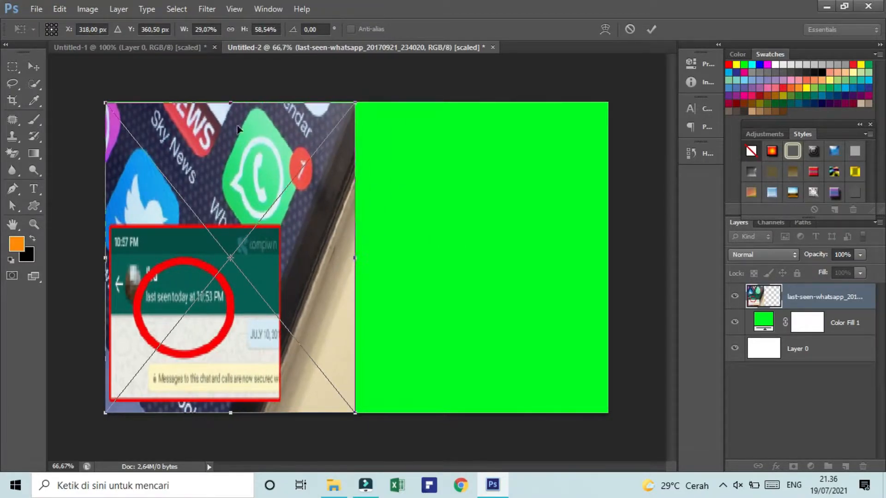
pyautogui.moveTo(227, 102); pyautogui.dragTo(227, 102)
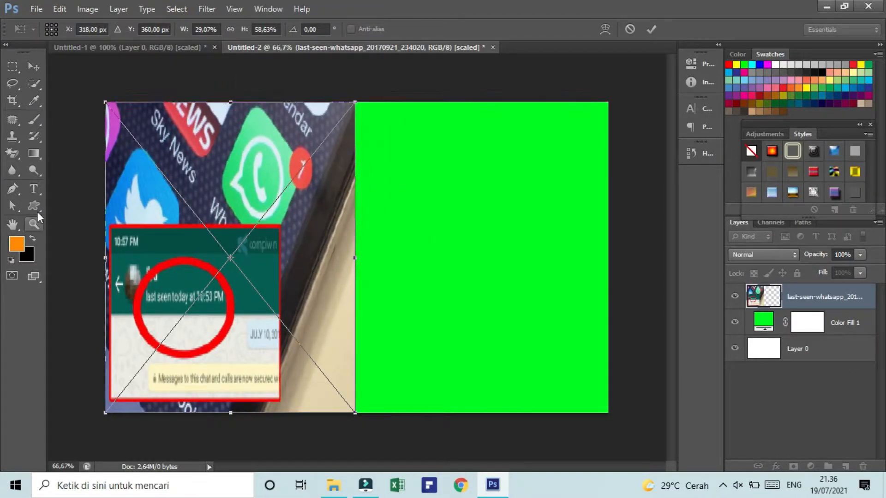
pyautogui.click(14, 207)
pyautogui.click(394, 188)
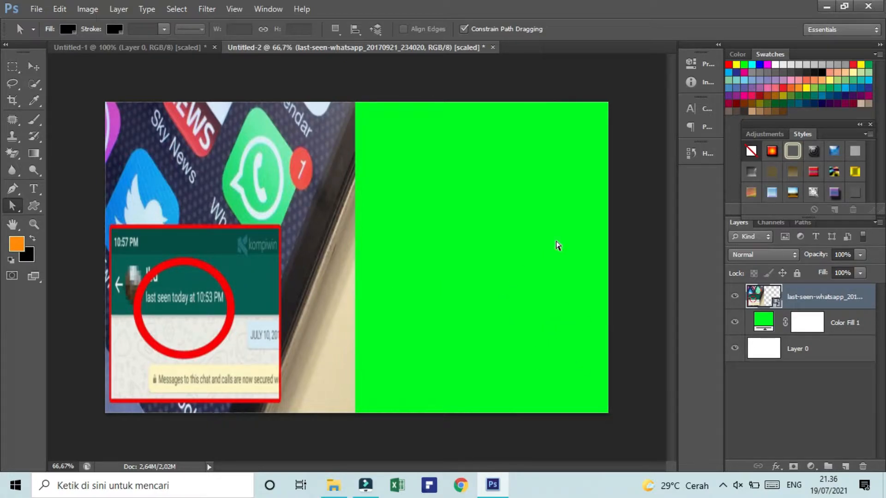
# - Add the four-line text "CARA AGAR / WHATSAPP / TIDAK TERLIHAT ONLINE / DAN MENGETIK" near the top of the green area
pyautogui.click(33, 189)
pyautogui.click(401, 159)
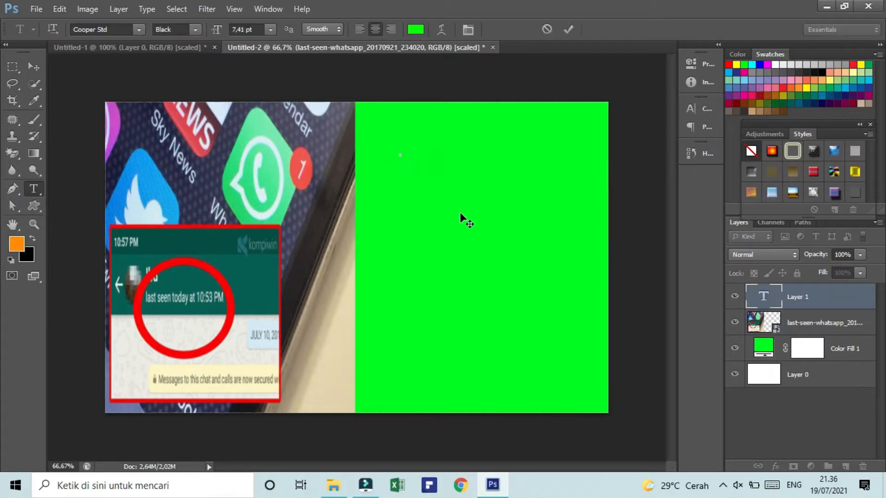
pyautogui.write('car')
pyautogui.press('BackSpace')
pyautogui.press('BackSpace')
pyautogui.press('BackSpace')
pyautogui.write('CARA MENan')
pyautogui.press('Return')
pyautogui.write('LAST SEEN WA')
pyautogui.press('Return')
pyautogui.write('TIDAK TERLIHAT ONLINE')
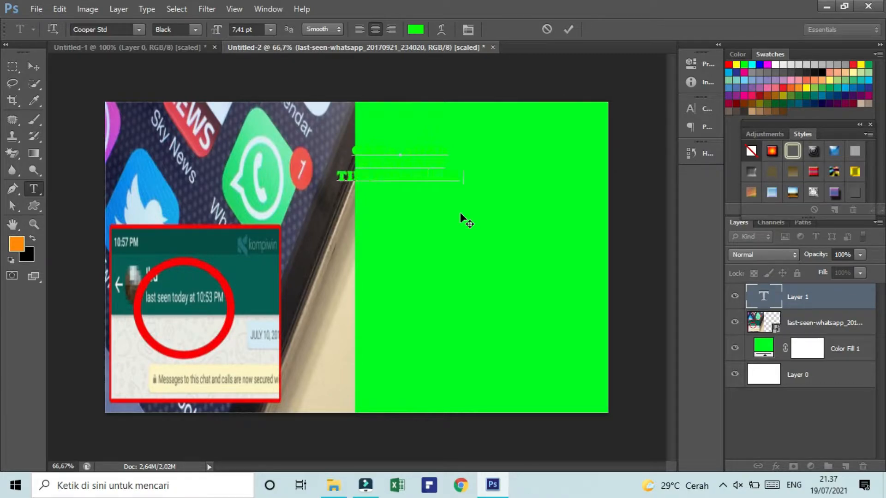
pyautogui.press('Return')
pyautogui.write('DAN MENGETIK')
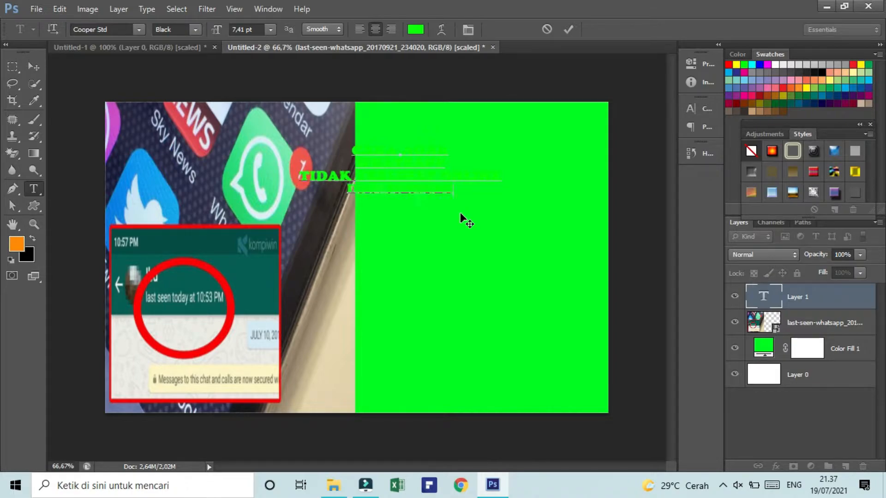
pyautogui.click(13, 209)
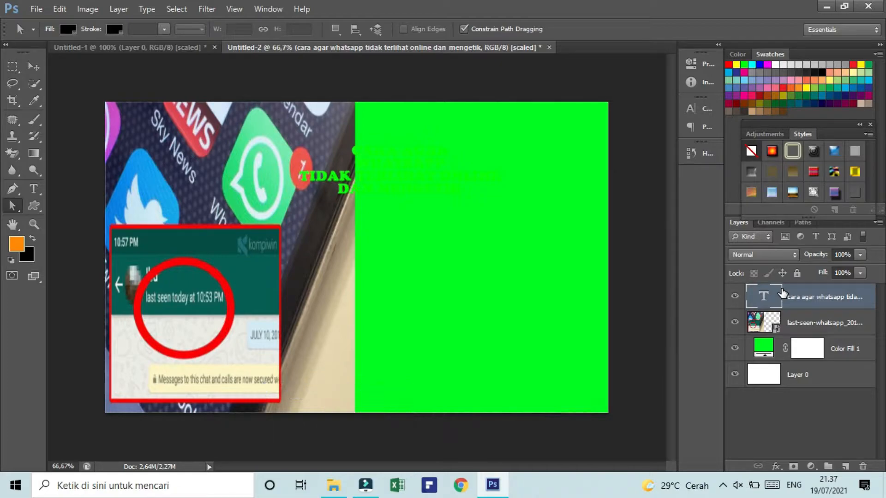
pyautogui.hotkey('ctrl', 't')
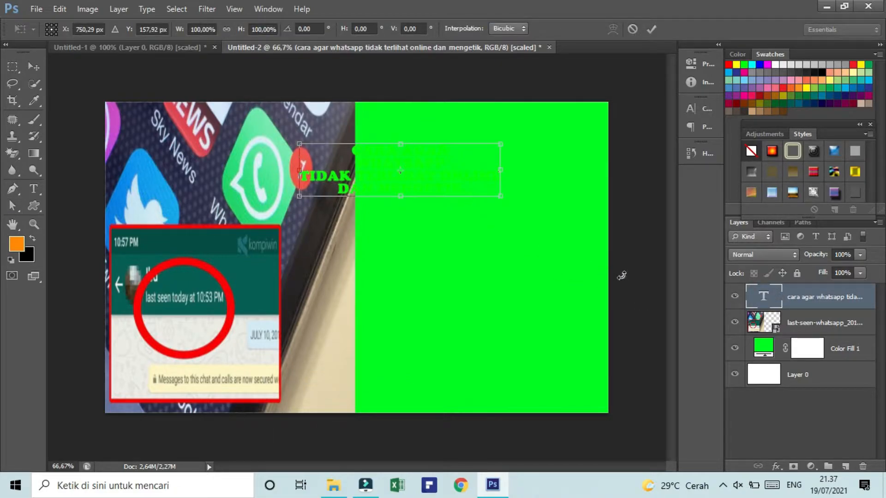
pyautogui.click(13, 206)
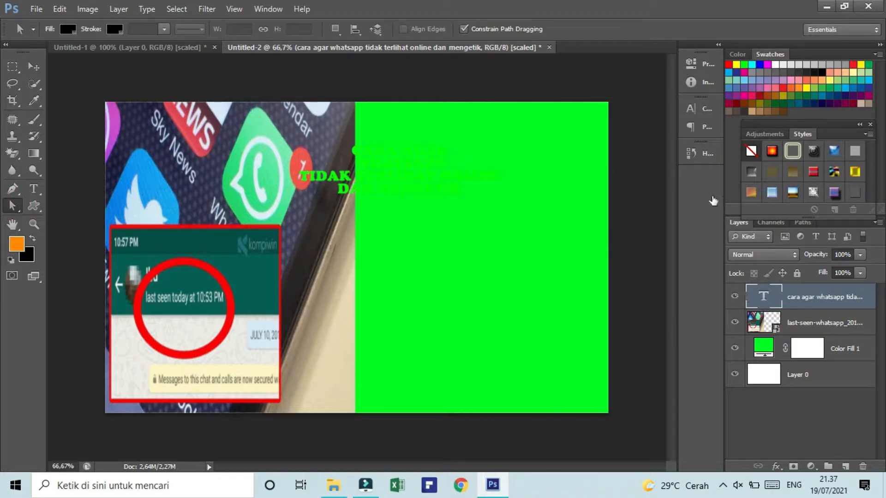
# - Open the title's text colour for editing and try blue #1200ff, red #ff0000 and yellow #f6ff00
pyautogui.click(709, 110)
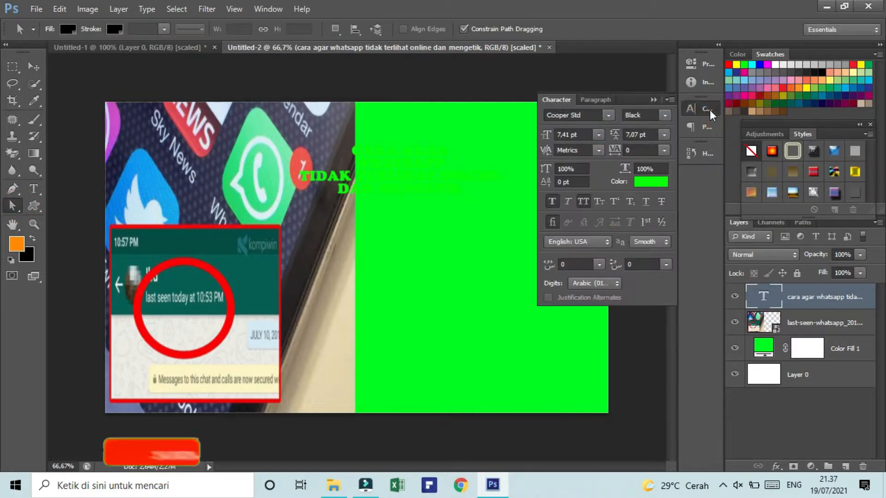
pyautogui.click(650, 182)
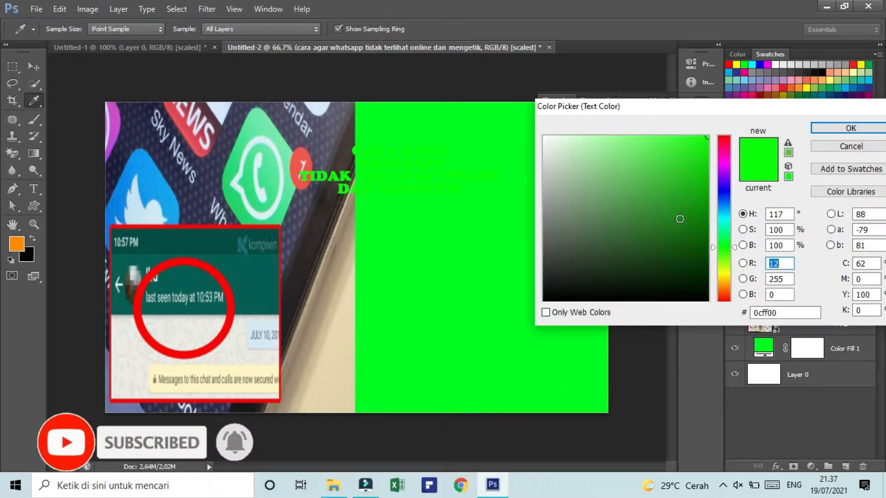
pyautogui.click(725, 190)
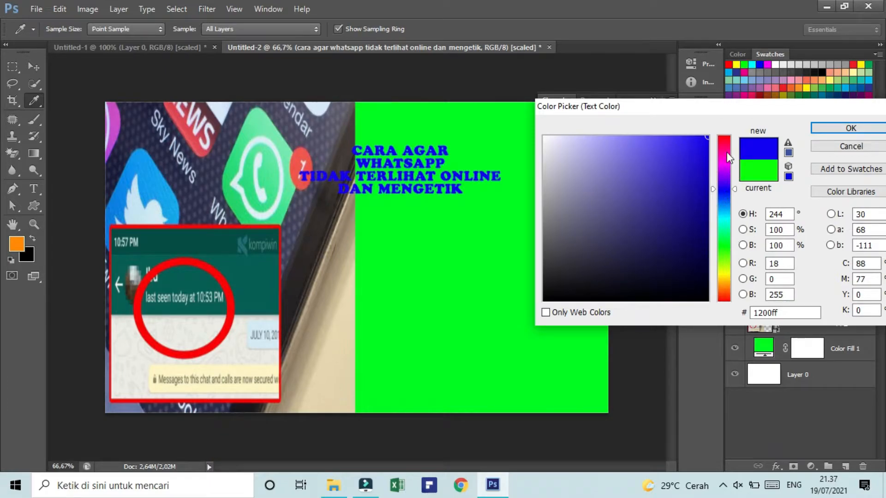
pyautogui.click(724, 137)
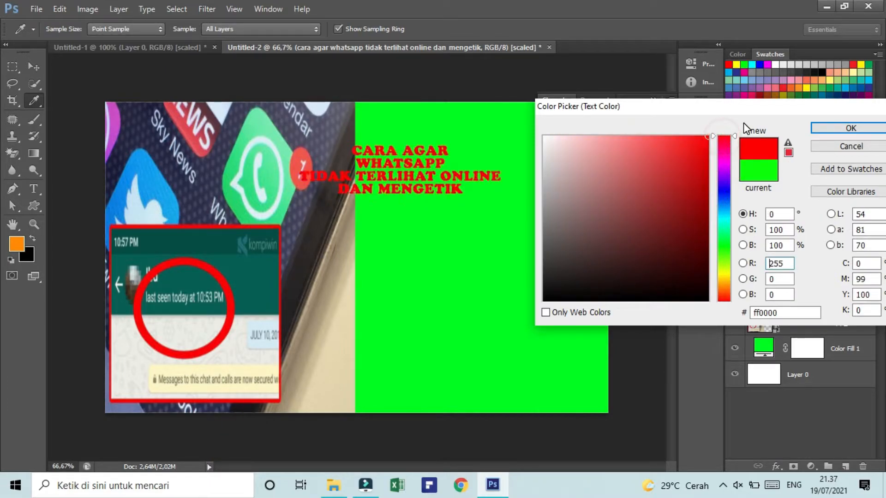
pyautogui.click(725, 277)
pyautogui.click(722, 268)
pyautogui.click(723, 273)
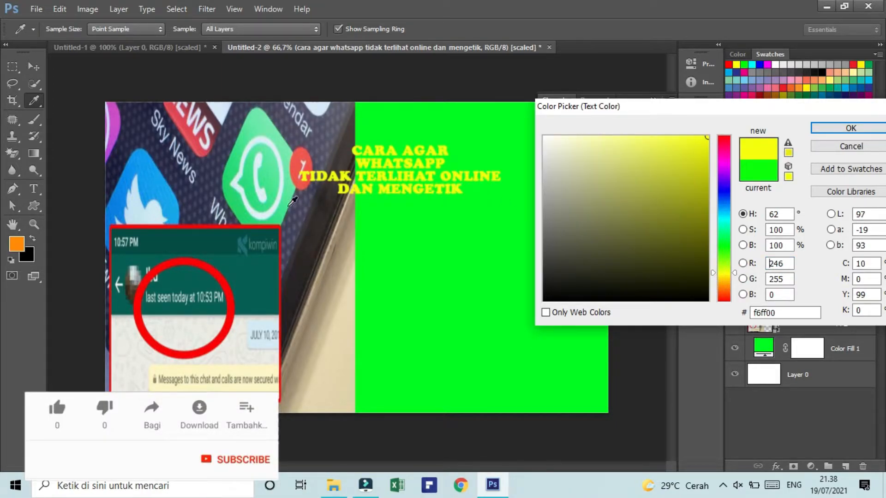
# - Try text colours sampled from the placed image, including dark teal #054c44, red #fb0201 and Twitter blue #119ef2
pyautogui.click(203, 232)
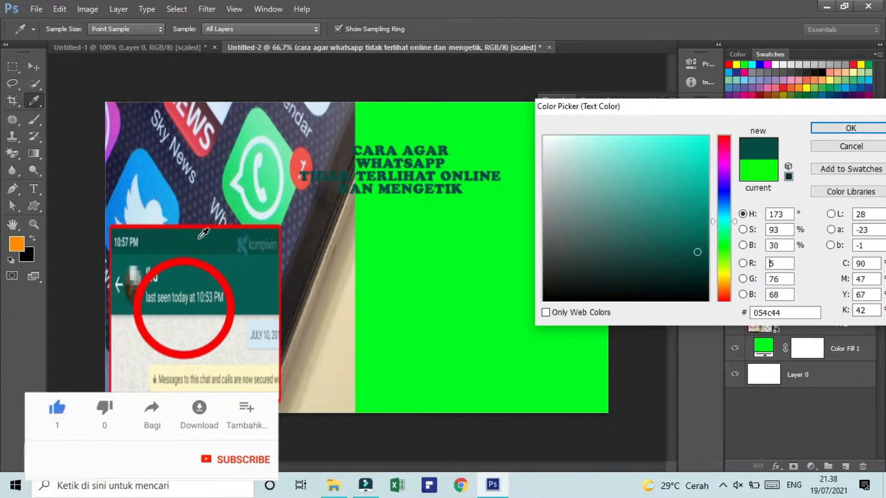
pyautogui.click(212, 267)
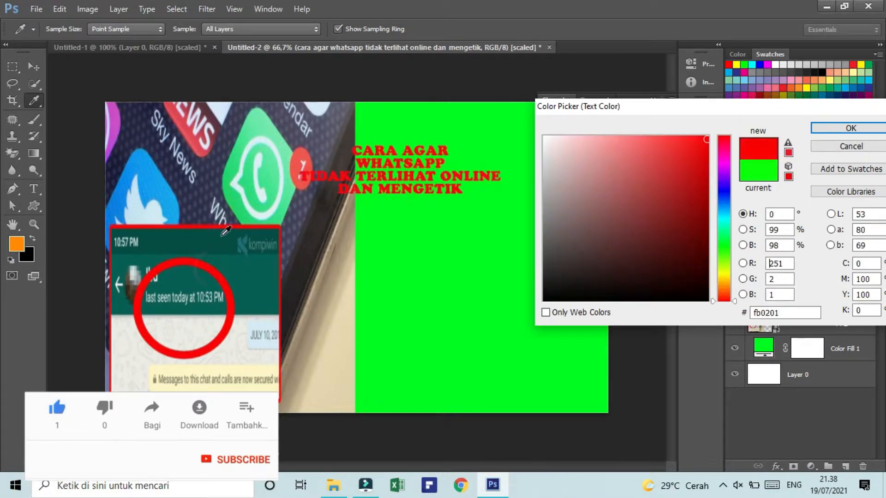
pyautogui.moveTo(266, 127); pyautogui.dragTo(260, 120)
pyautogui.click(158, 169)
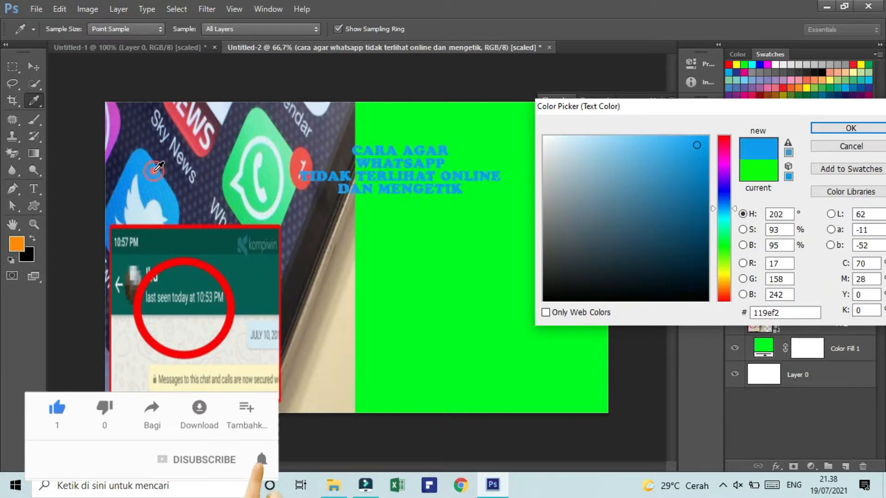
# - Set the title's text colour to yellow-green #ccff00 and collapse the character settings
pyautogui.click(723, 189)
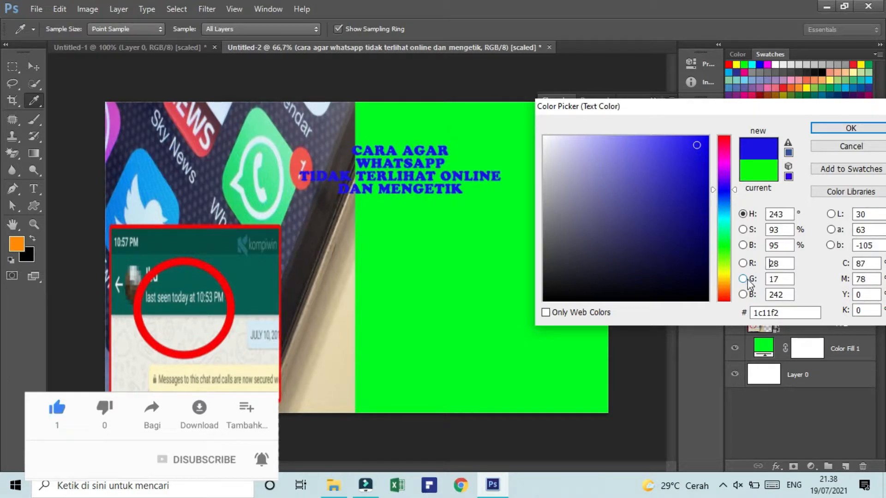
pyautogui.click(726, 267)
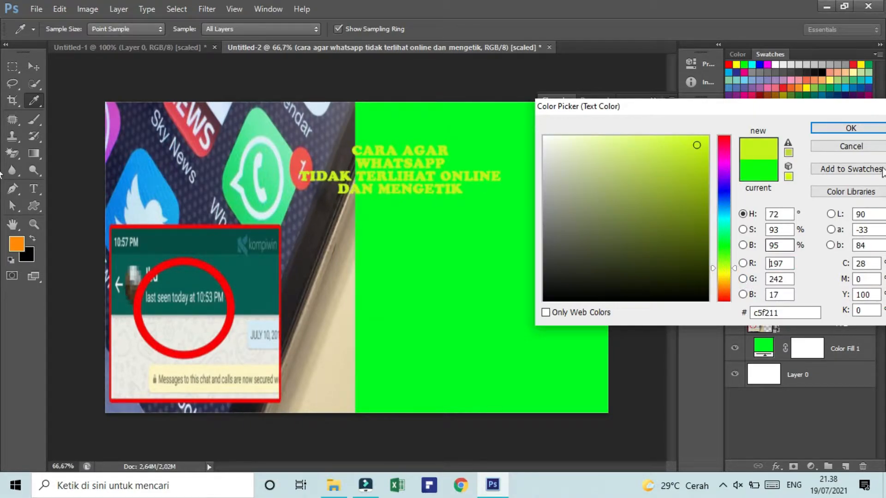
pyautogui.press('Tab')
pyautogui.click(707, 137)
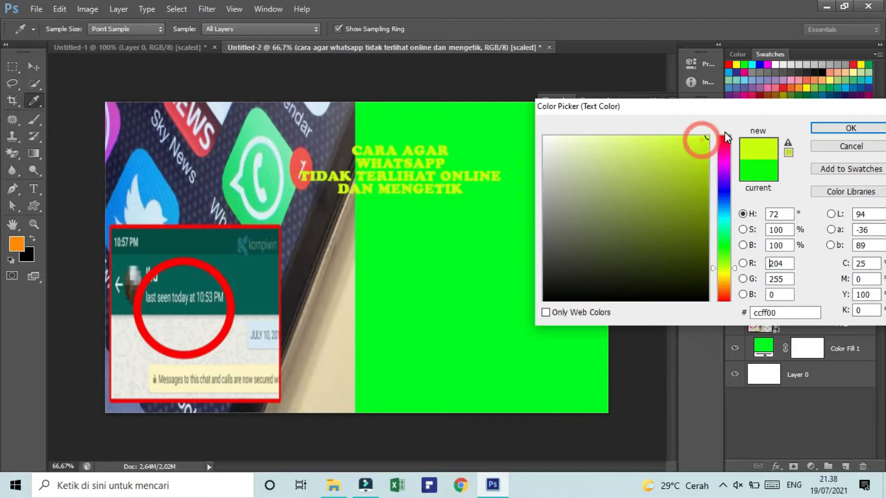
pyautogui.click(826, 128)
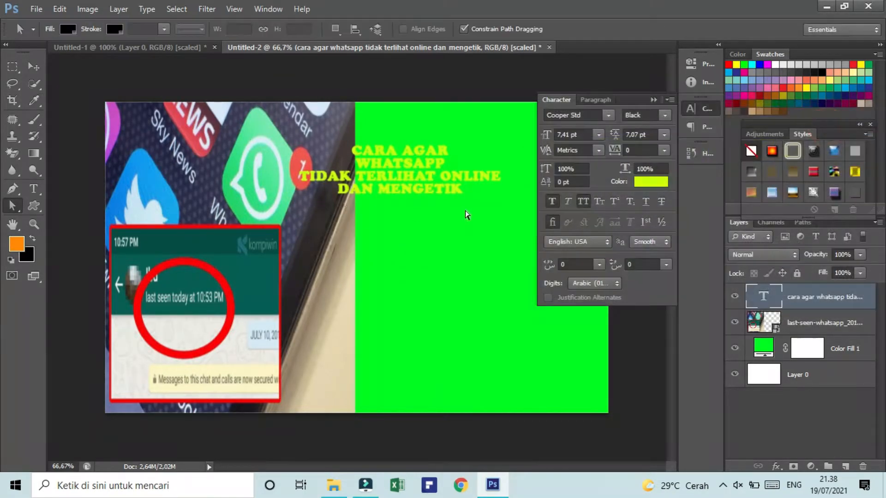
pyautogui.click(701, 114)
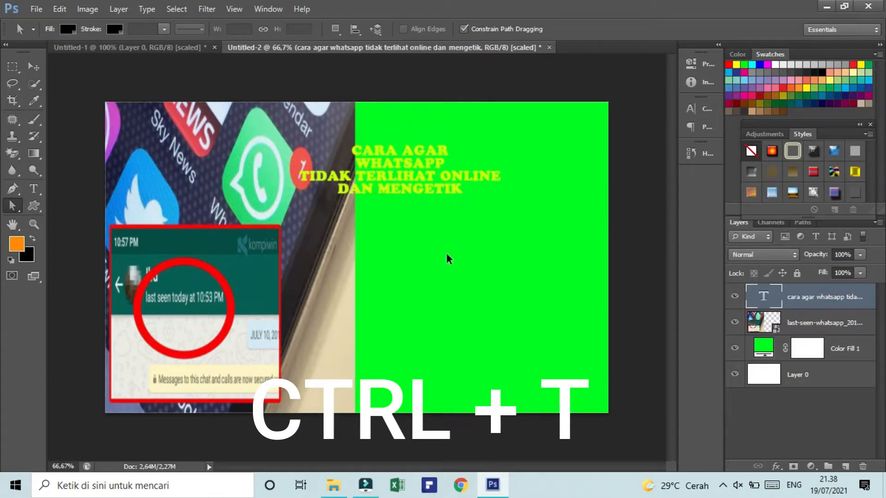
# - Free-transform the title to 117.92% width and 321.19% height so it spans the upper part of the green area
pyautogui.hotkey('ctrl', 't')
pyautogui.moveTo(431, 190); pyautogui.dragTo(493, 162)
pyautogui.moveTo(467, 121)
pyautogui.mouseDown()
pyautogui.moveTo(464, 100)
pyautogui.moveTo(466, 108)
pyautogui.mouseUp()
pyautogui.moveTo(562, 139); pyautogui.dragTo(600, 154)
pyautogui.moveTo(483, 175); pyautogui.dragTo(482, 280)
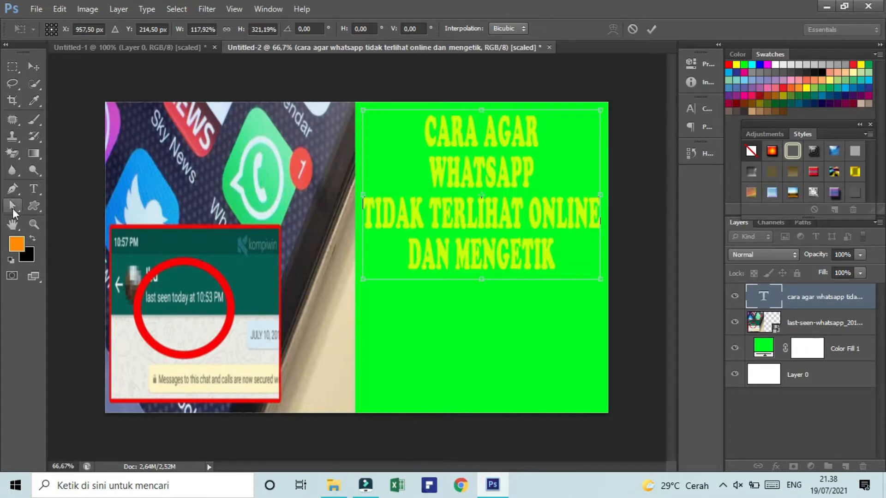
pyautogui.click(13, 209)
pyautogui.press('Return')
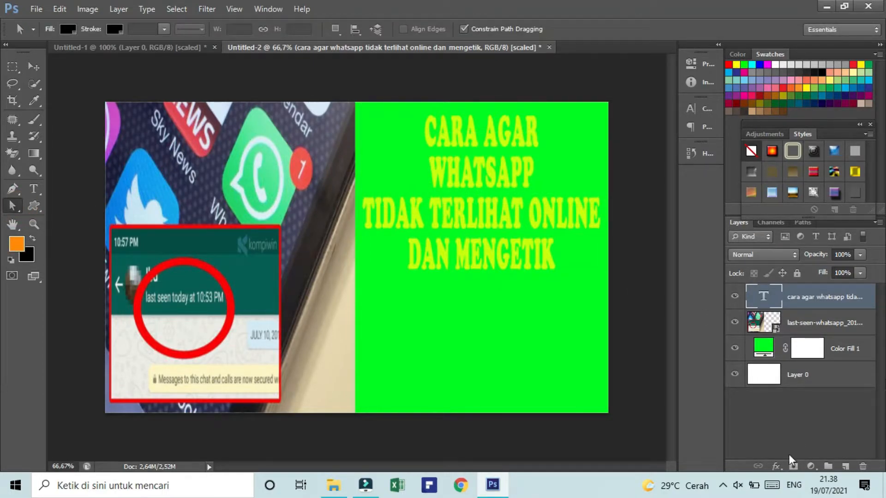
# - Add a Stroke layer style to the title text and try red #ff0000 as its colour
pyautogui.click(777, 467)
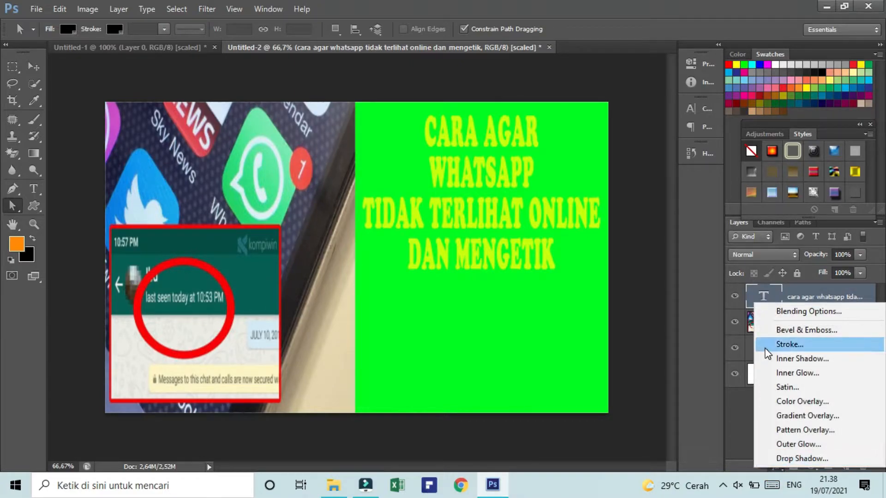
pyautogui.click(788, 345)
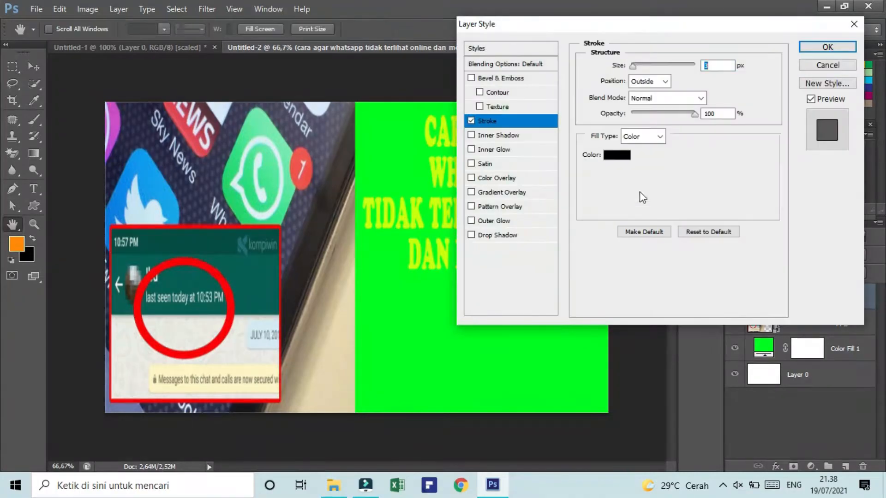
pyautogui.moveTo(624, 26); pyautogui.dragTo(640, 64)
pyautogui.moveTo(694, 217); pyautogui.dragTo(687, 196)
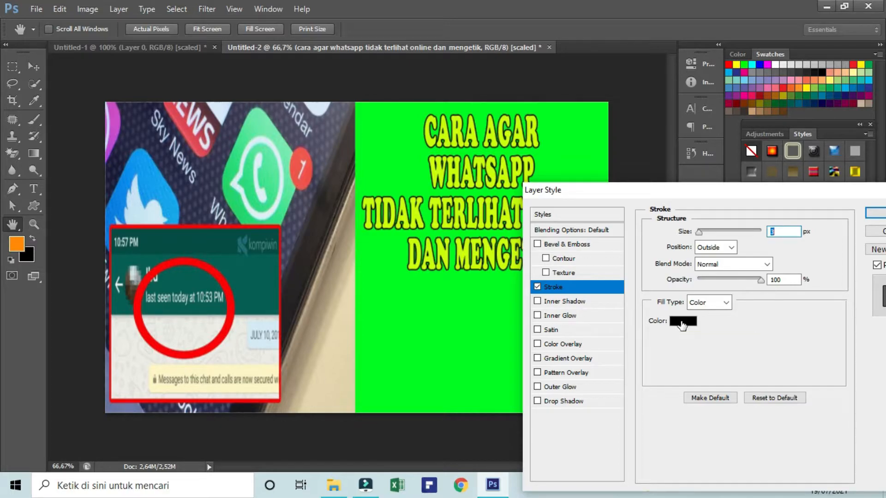
pyautogui.click(682, 322)
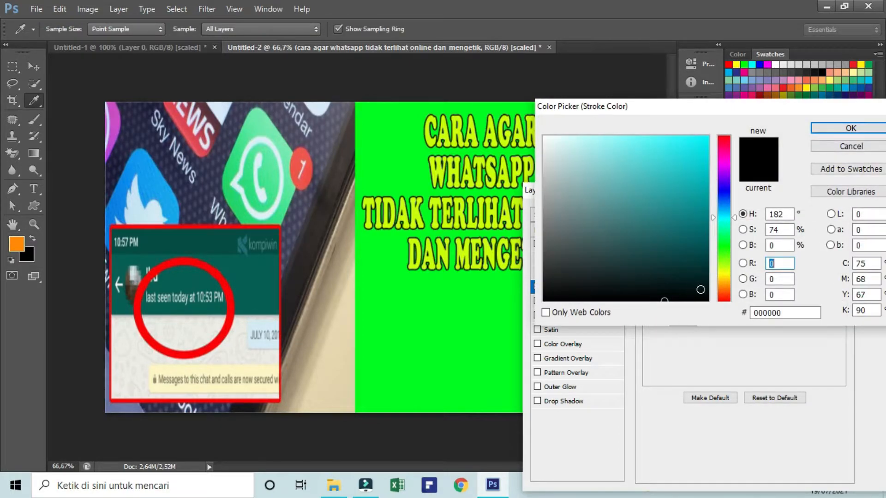
pyautogui.click(728, 300)
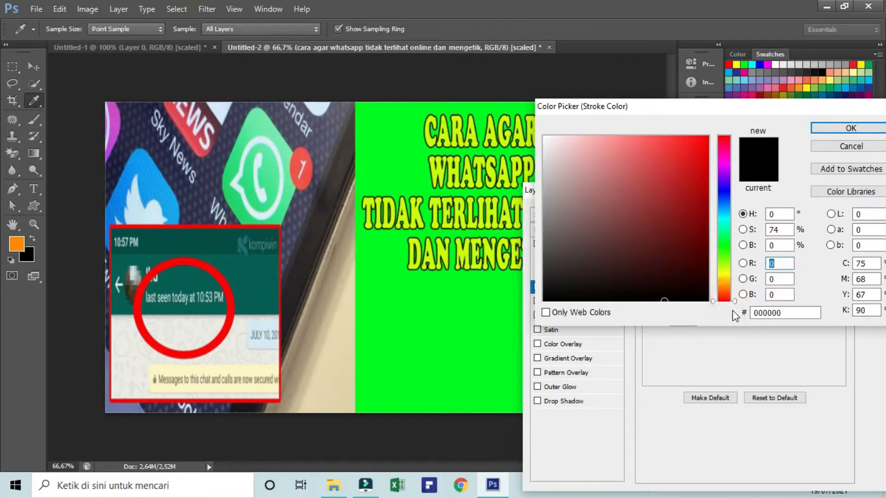
pyautogui.click(705, 141)
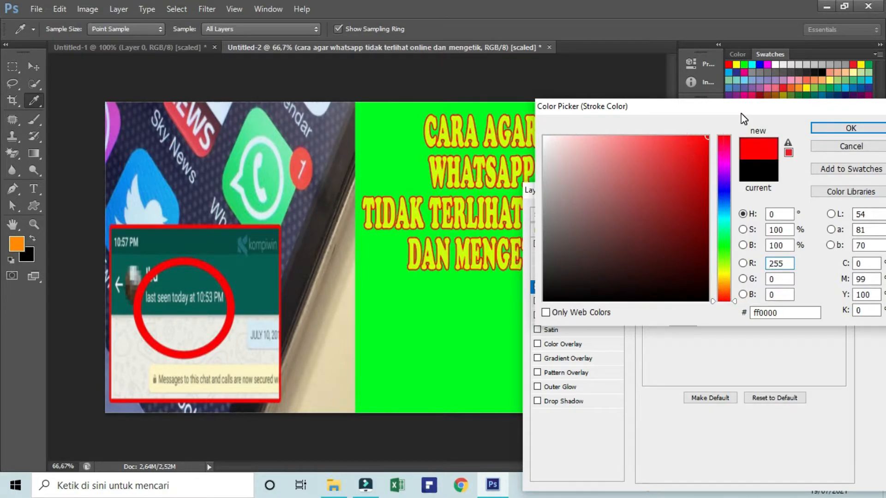
# - Try other stroke colours on the title: blue #0018ff, green #00ff48, red #ff0000 and sampled dark teal #054c44
pyautogui.click(725, 194)
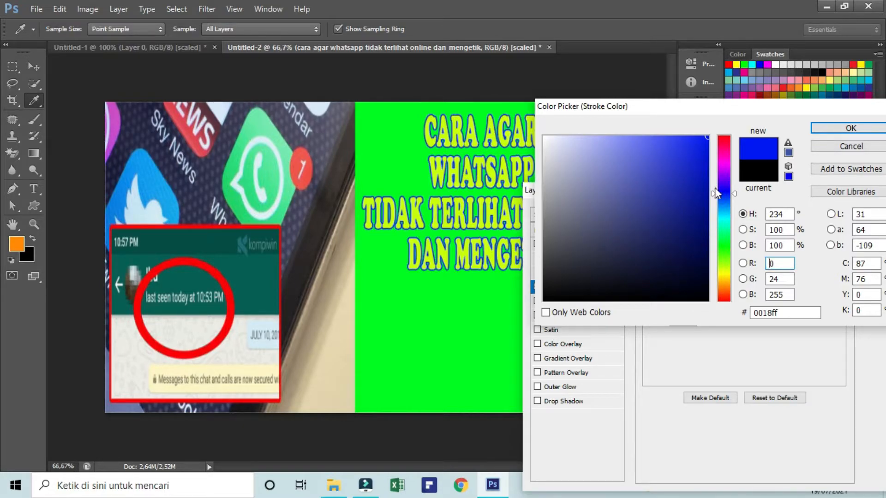
pyautogui.click(726, 238)
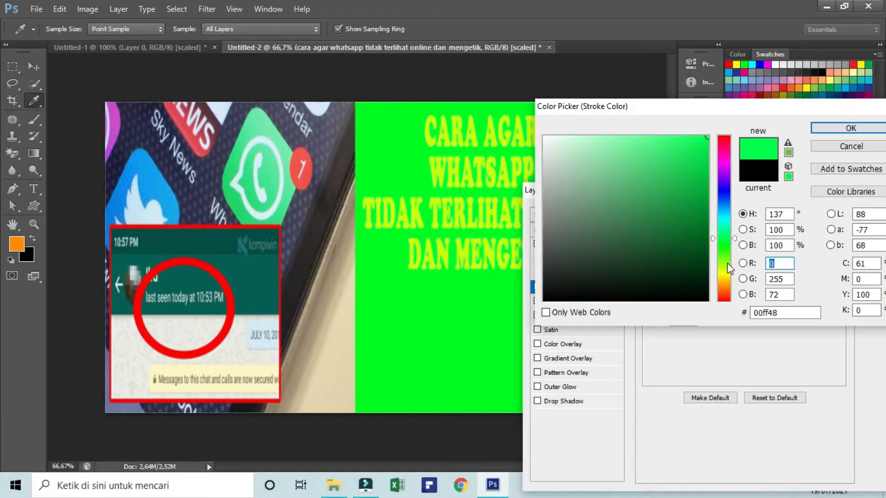
pyautogui.click(727, 272)
pyautogui.click(726, 299)
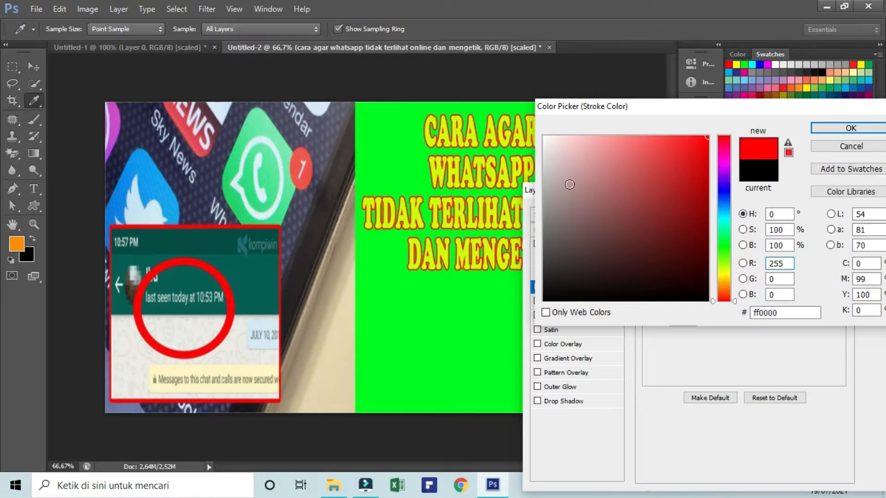
pyautogui.click(203, 244)
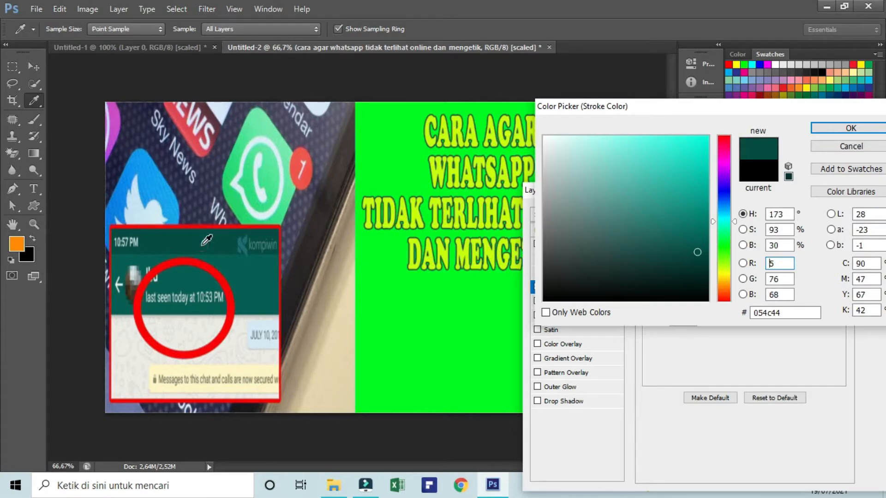
# - Set the title's stroke colour to blue #0600ff and its size to 9 px, and apply the layer style
pyautogui.click(724, 190)
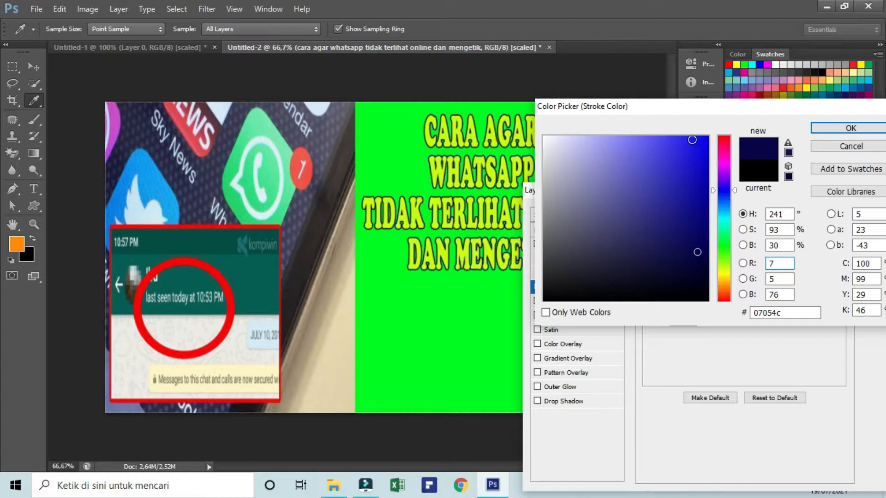
pyautogui.moveTo(692, 139); pyautogui.dragTo(779, 115)
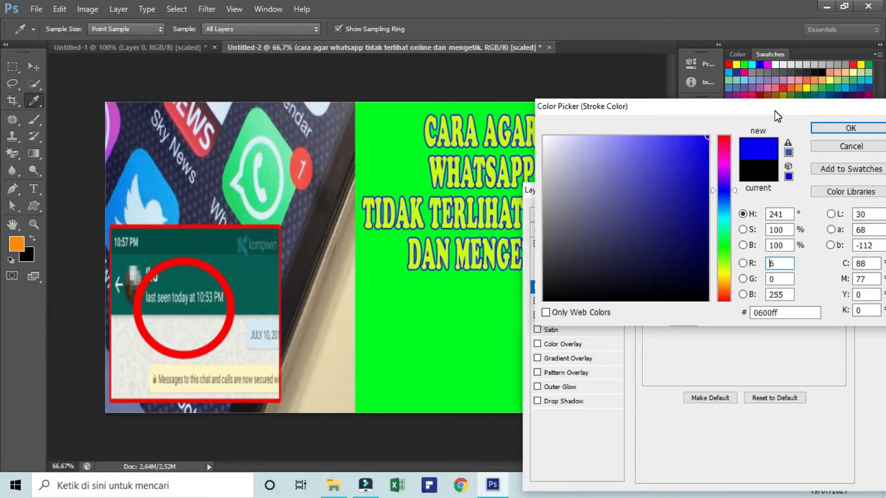
pyautogui.click(851, 129)
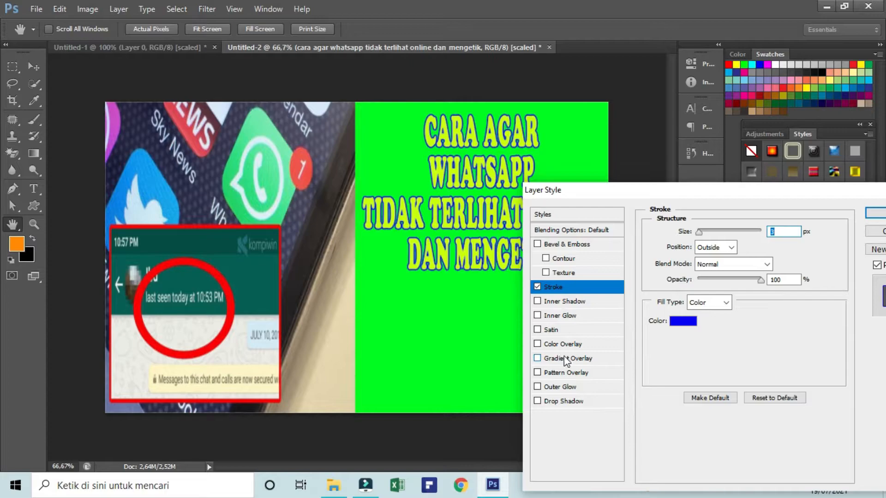
pyautogui.moveTo(842, 195)
pyautogui.mouseDown()
pyautogui.moveTo(802, 191)
pyautogui.moveTo(795, 222)
pyautogui.mouseUp()
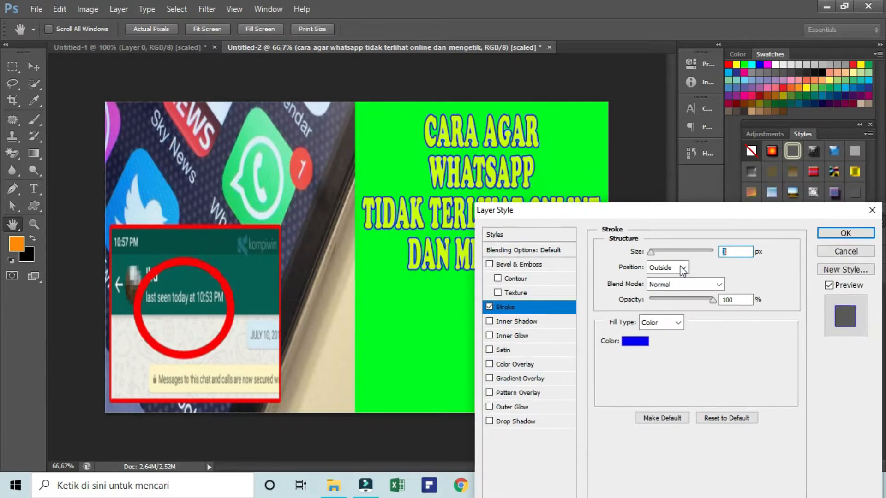
pyautogui.moveTo(654, 253); pyautogui.dragTo(659, 253)
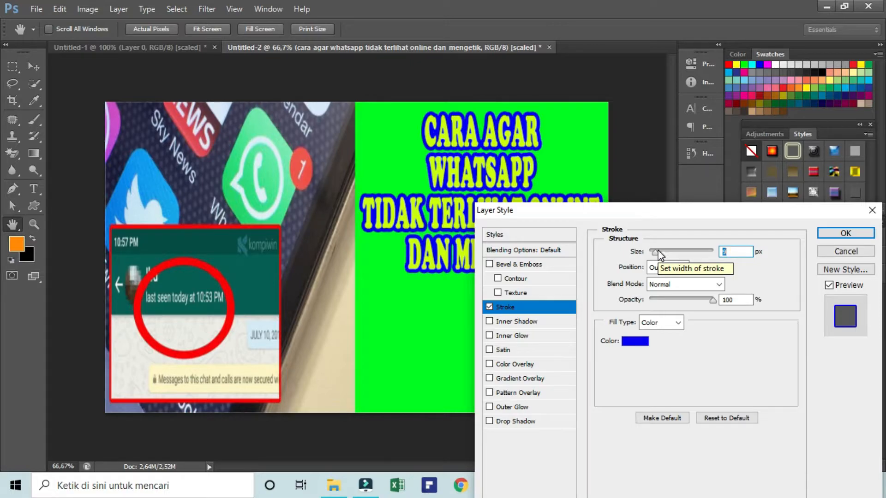
pyautogui.click(832, 234)
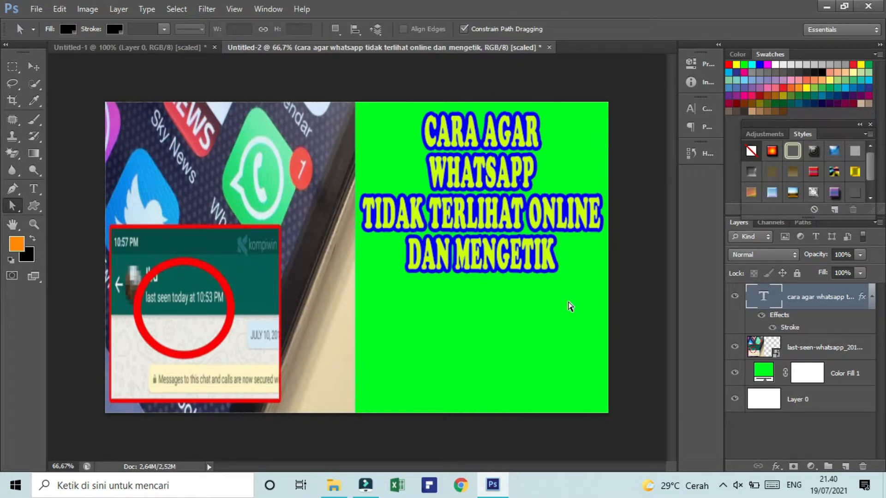
# - Change the title's stroke colour to red #ff0000 and its size to 10 px, and apply the layer style
pyautogui.click(776, 467)
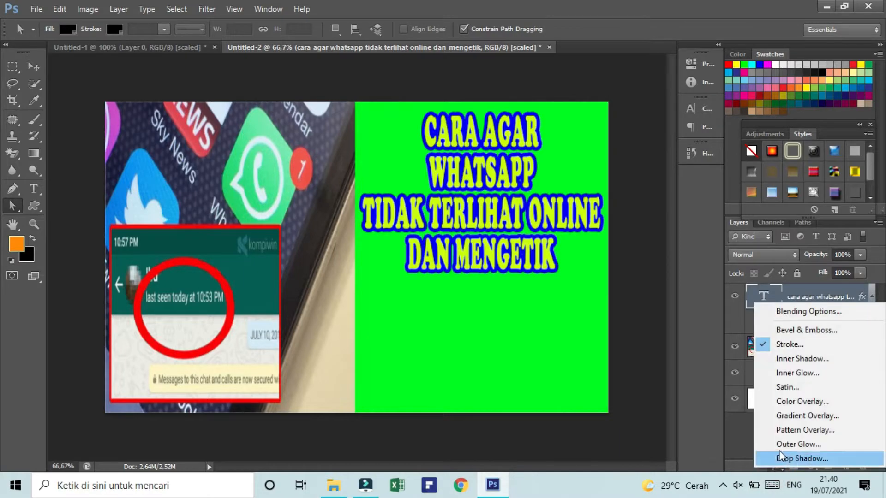
pyautogui.click(790, 350)
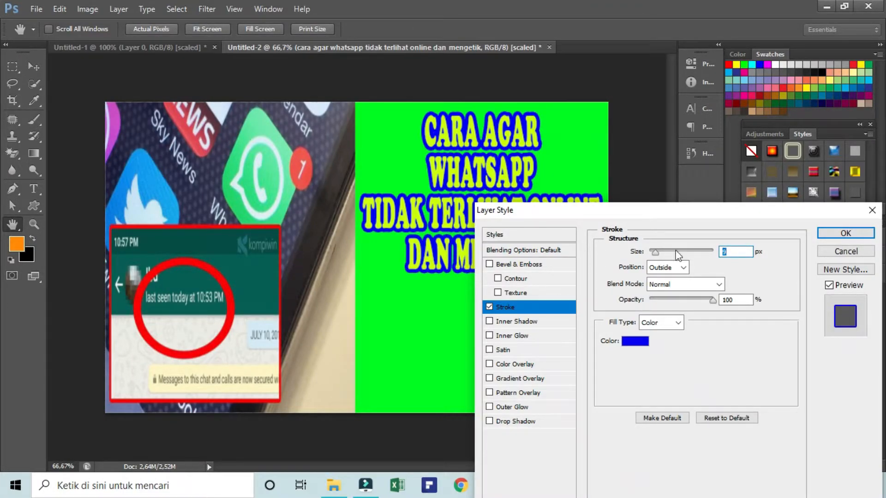
pyautogui.click(636, 341)
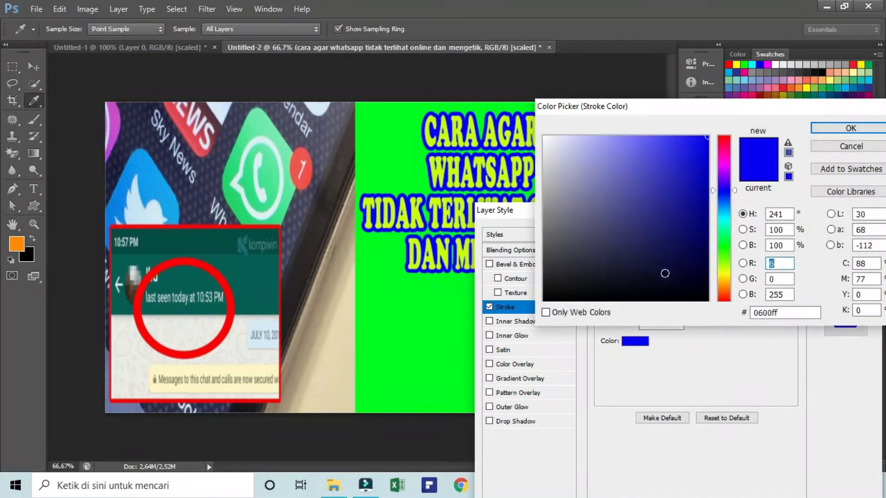
pyautogui.click(725, 275)
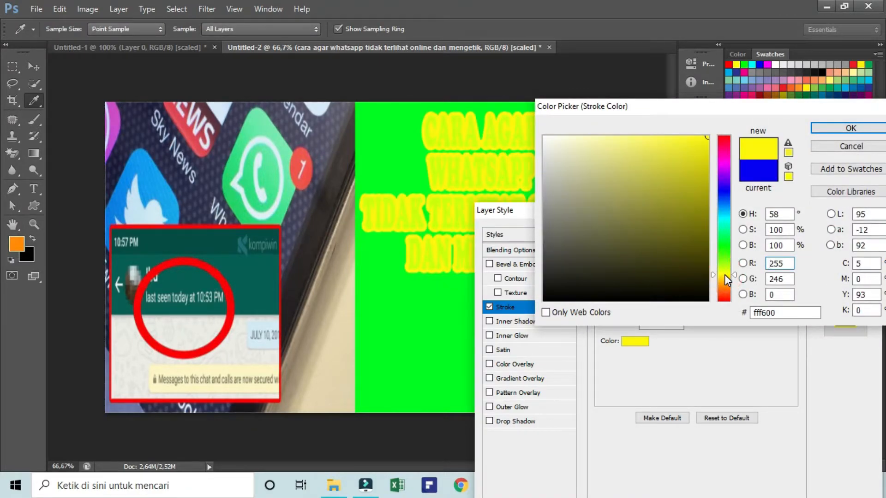
pyautogui.click(724, 136)
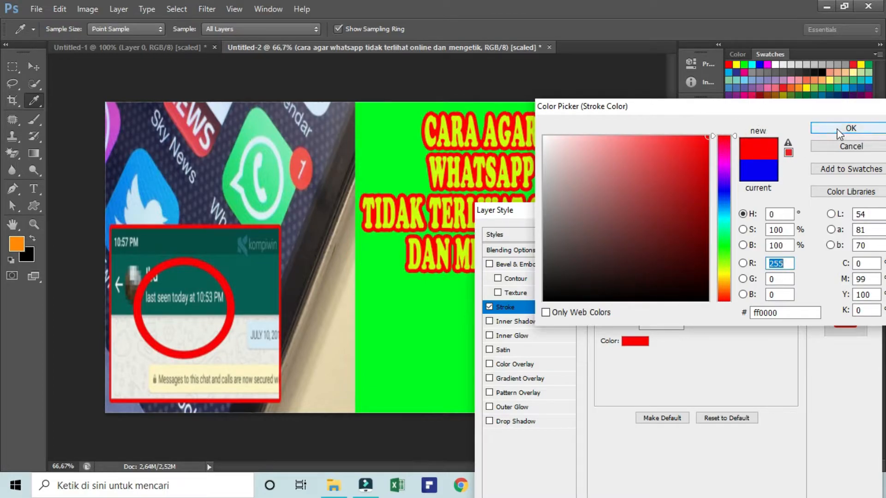
pyautogui.click(851, 130)
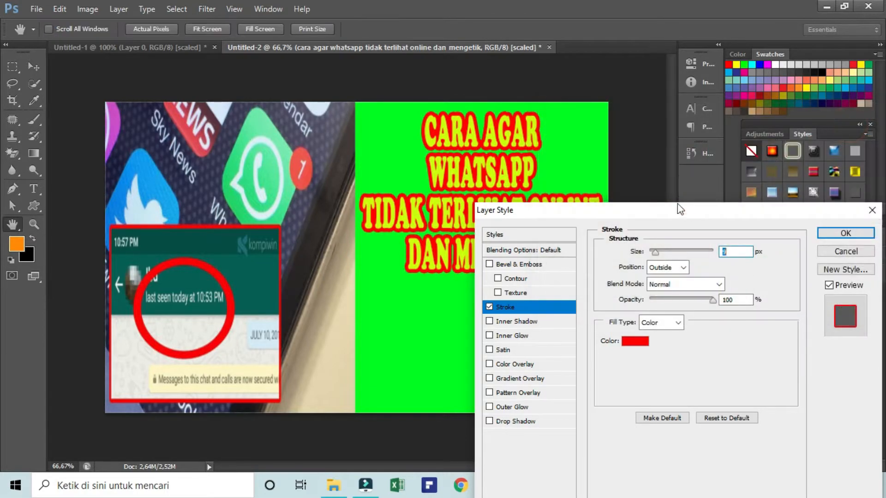
pyautogui.moveTo(657, 252)
pyautogui.mouseDown()
pyautogui.moveTo(667, 252)
pyautogui.moveTo(657, 253)
pyautogui.mouseUp()
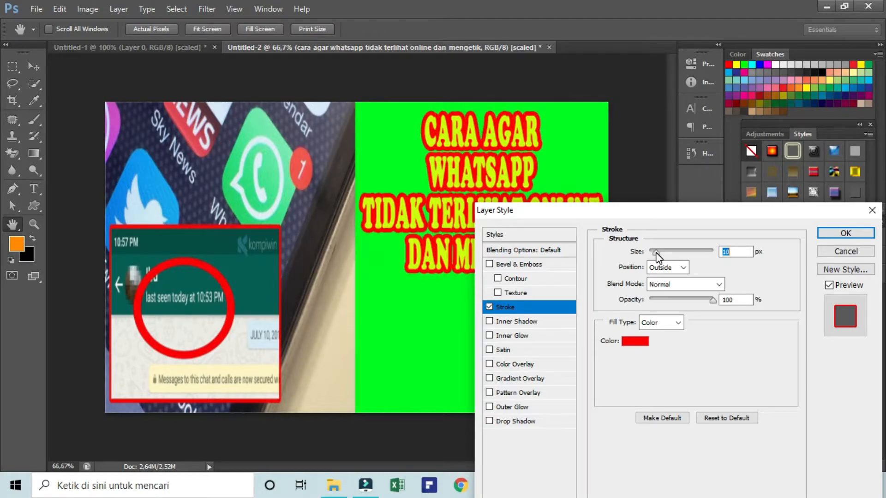
pyautogui.click(825, 233)
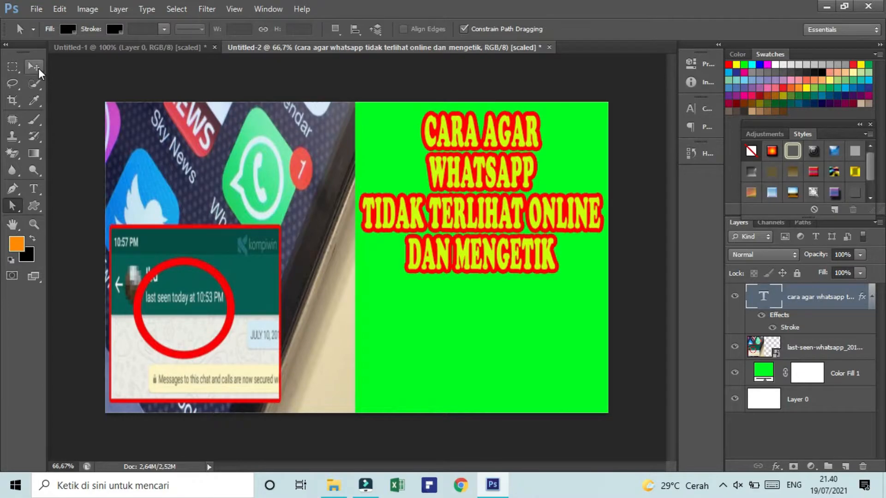
# - Cover the kompiwin watermark on the chat screenshot with a rectangular Solid Color fill sampled from the header, dark teal #054c44
pyautogui.click(12, 69)
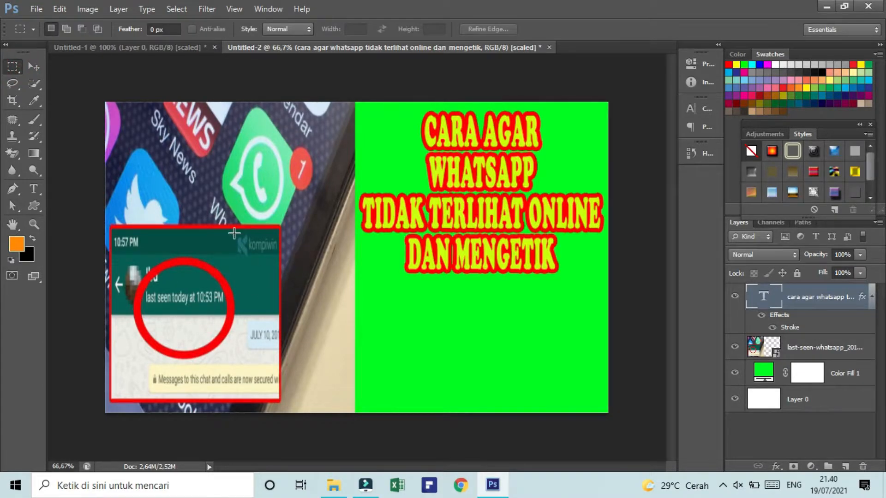
pyautogui.moveTo(232, 235); pyautogui.dragTo(279, 253)
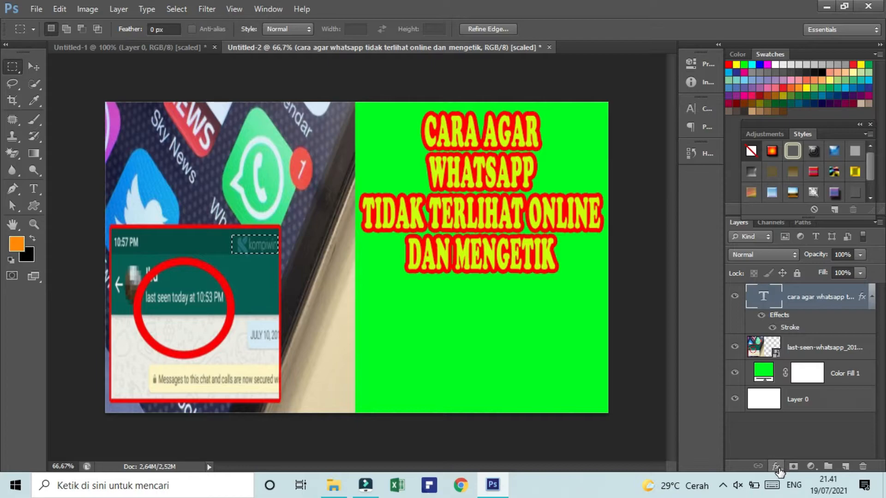
pyautogui.click(811, 467)
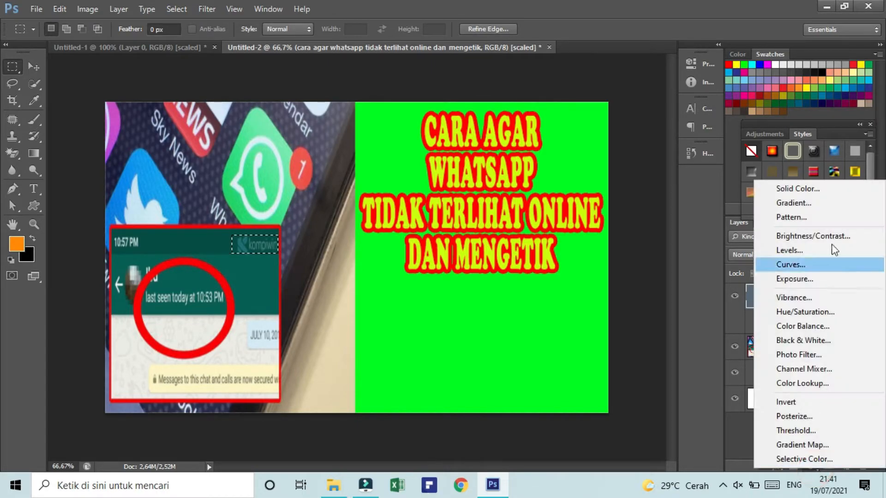
pyautogui.click(796, 191)
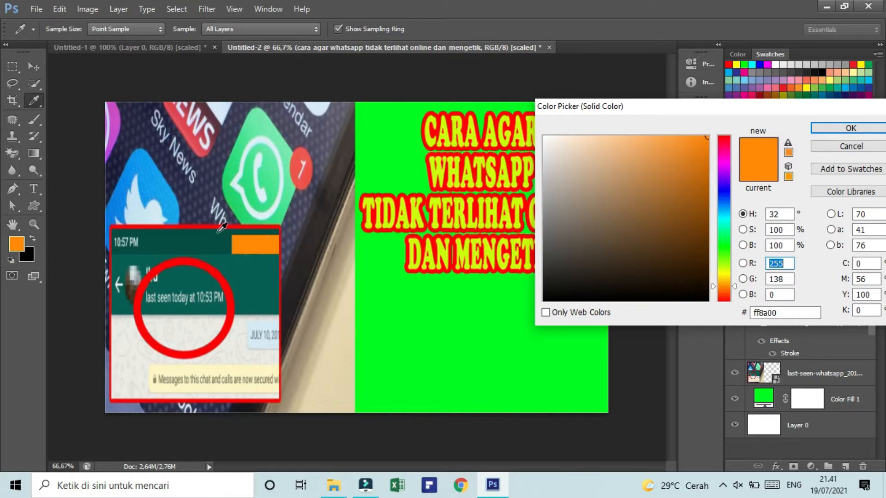
pyautogui.click(203, 236)
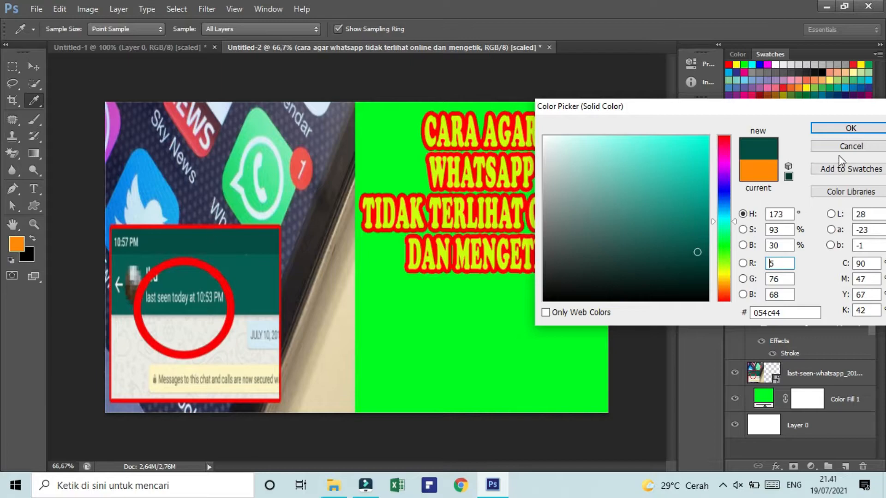
pyautogui.click(848, 129)
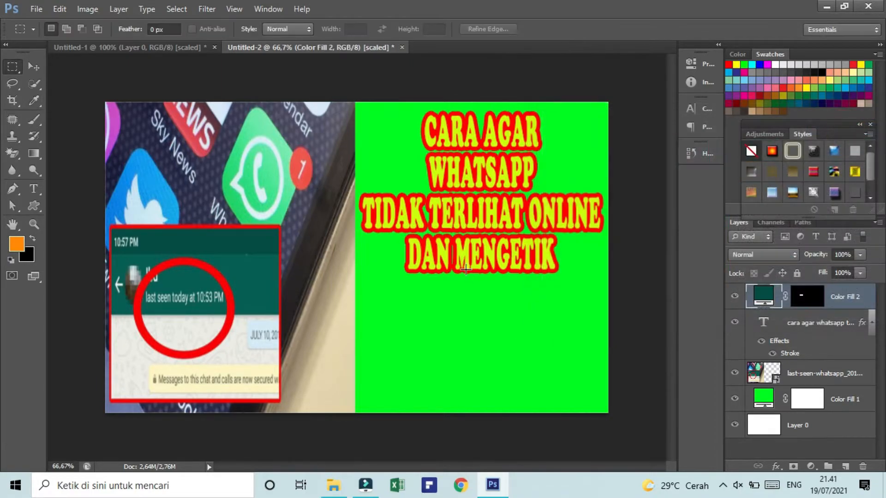
# - Open the red arrow PNG from the Video folder as its own document and remove its checkered background with the Magic Eraser Tool
pyautogui.click(333, 485)
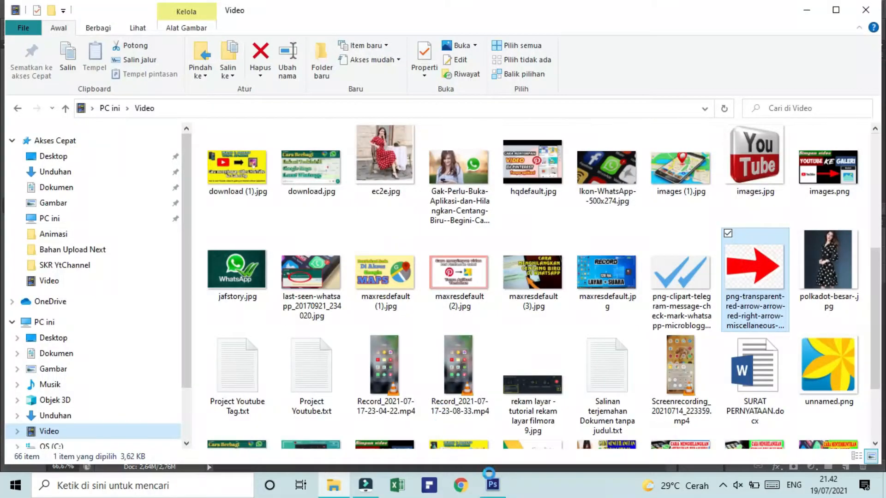
pyautogui.moveTo(500, 479); pyautogui.dragTo(459, 48)
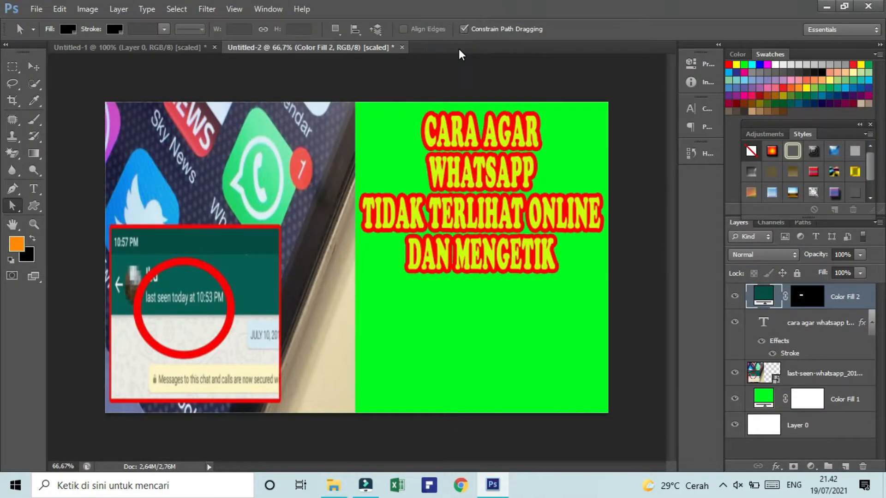
pyautogui.click(12, 154)
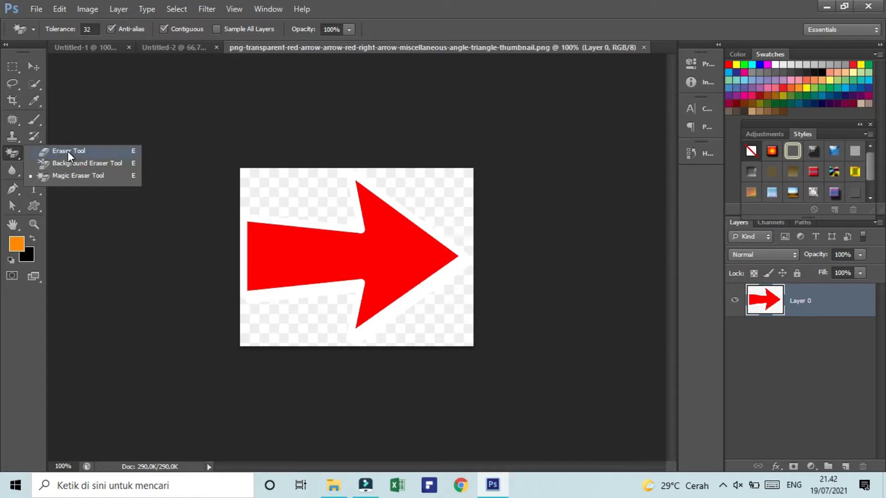
pyautogui.click(70, 175)
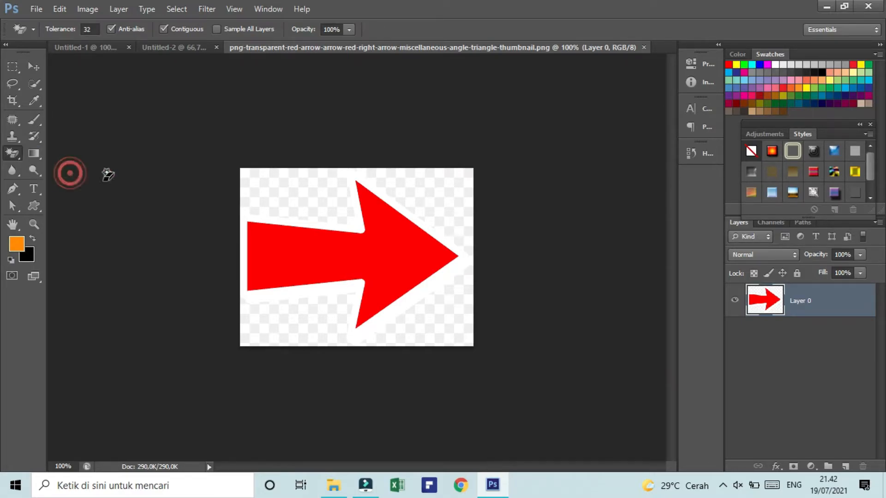
pyautogui.click(265, 196)
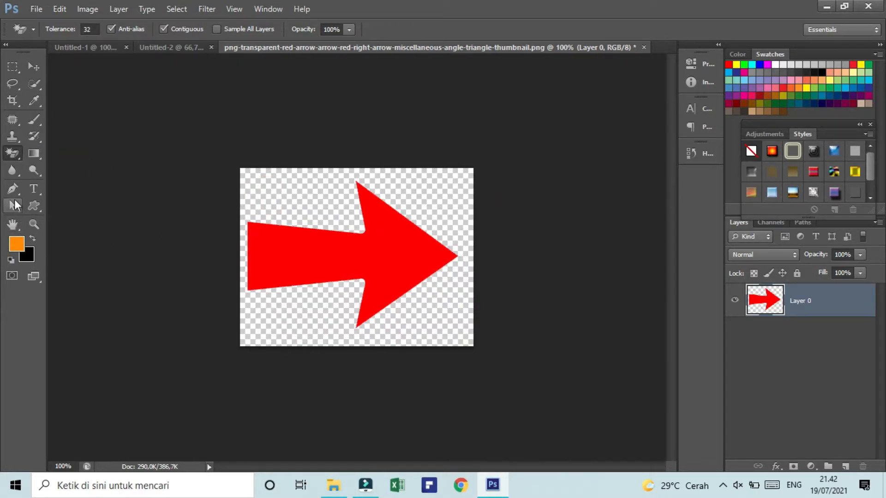
# - Move the red arrow into the Untitled-2 document, placing it on the green area below the title
pyautogui.click(34, 66)
pyautogui.moveTo(392, 259); pyautogui.dragTo(289, 86)
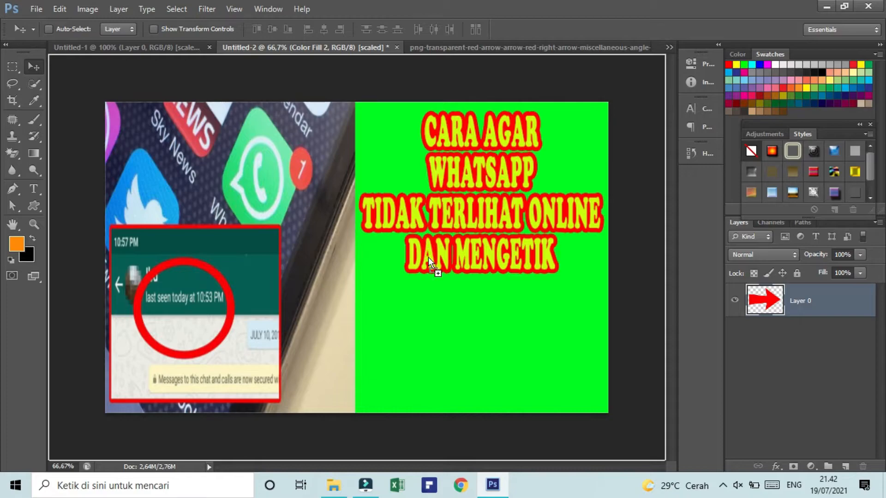
pyautogui.moveTo(441, 323); pyautogui.dragTo(505, 326)
pyautogui.press('x')
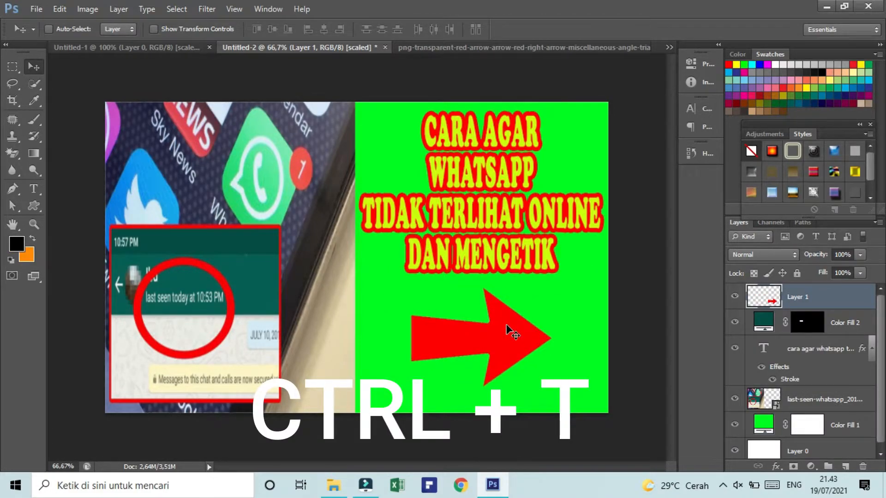
# - Free-transform the arrow, rotating it 179.06° and moving it beside the red circle so it points at the last-seen text, and apply it
pyautogui.hotkey('ctrl', 't')
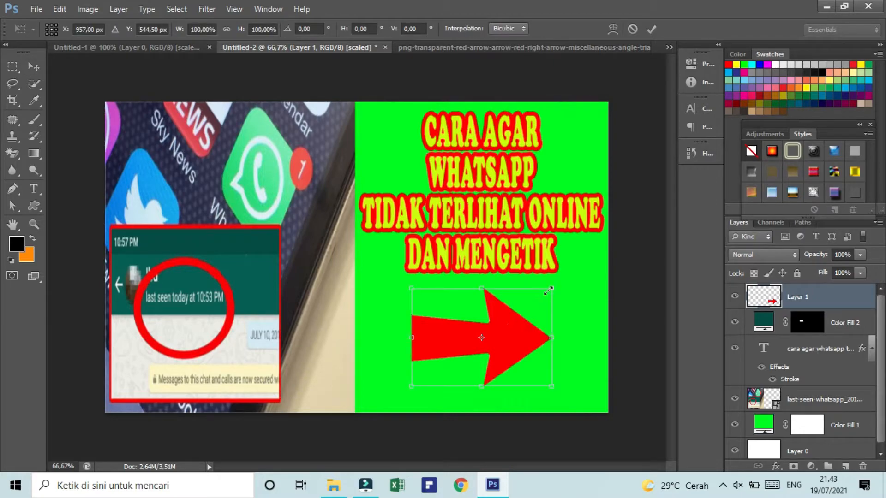
pyautogui.moveTo(560, 286); pyautogui.dragTo(369, 414)
pyautogui.moveTo(440, 351); pyautogui.dragTo(275, 315)
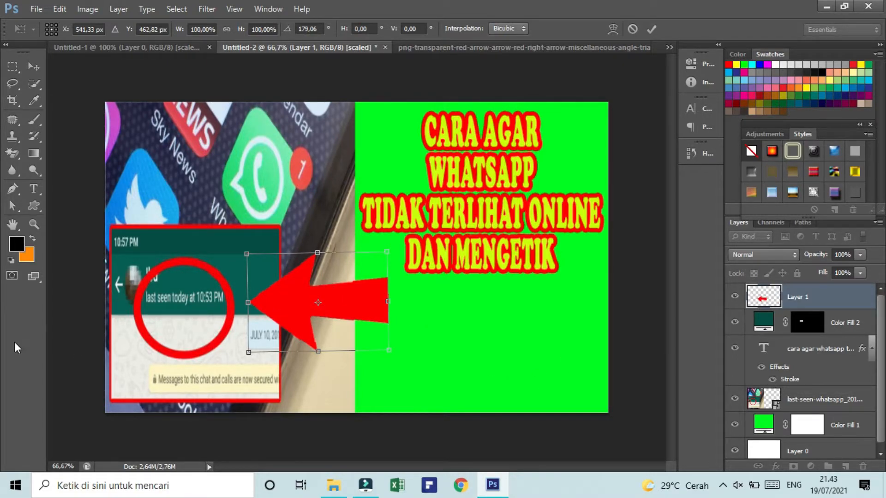
pyautogui.click(12, 206)
pyautogui.click(402, 191)
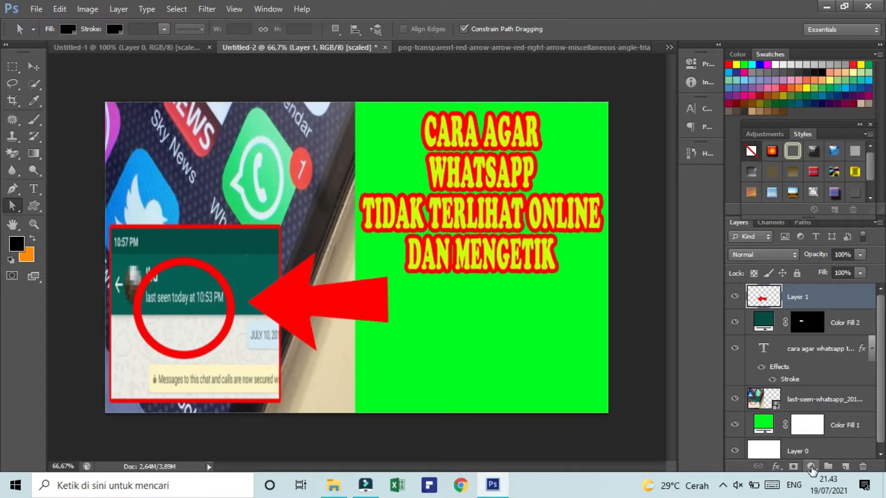
# - Add a Stroke layer style to the arrow with white #ffffff as its colour and a size of 16 px
pyautogui.click(776, 467)
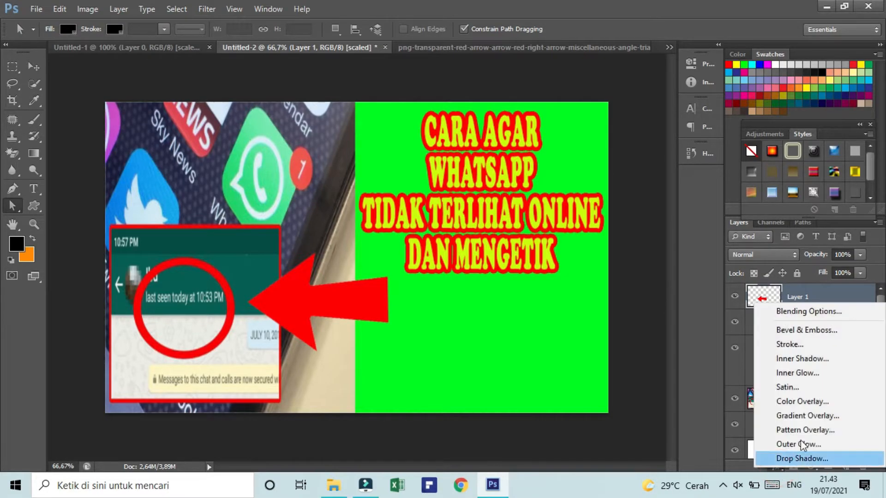
pyautogui.click(801, 345)
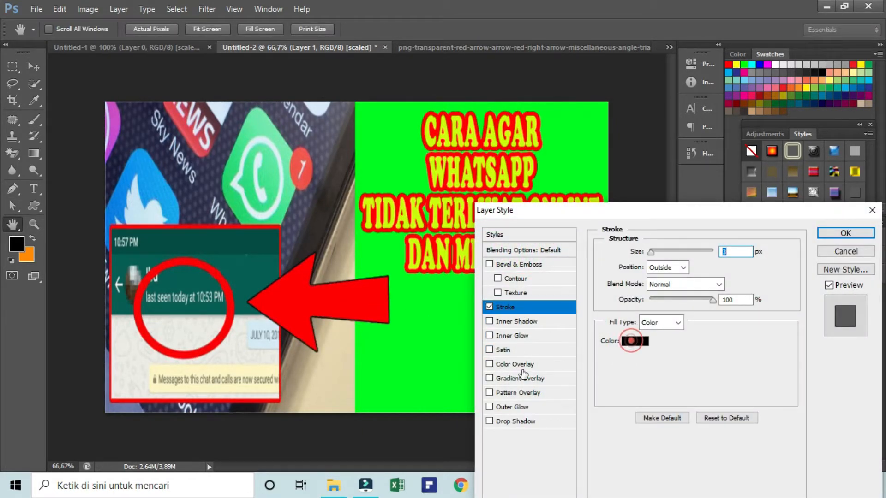
pyautogui.click(634, 341)
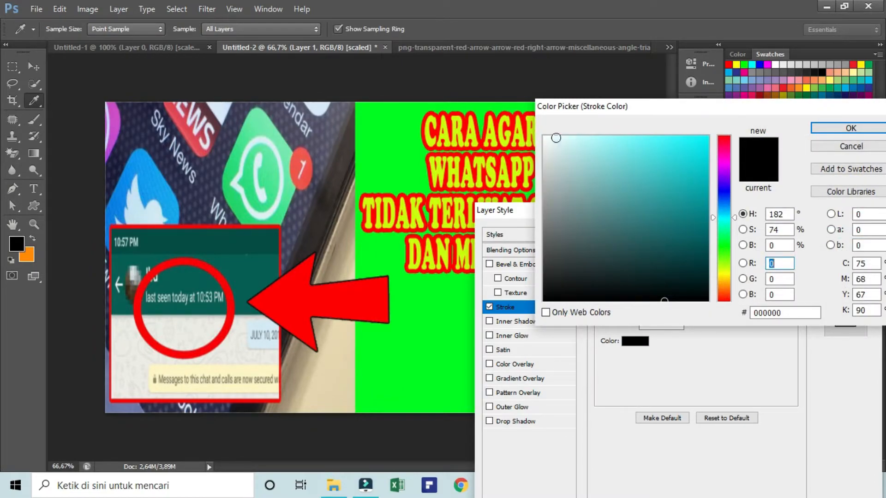
pyautogui.click(553, 140)
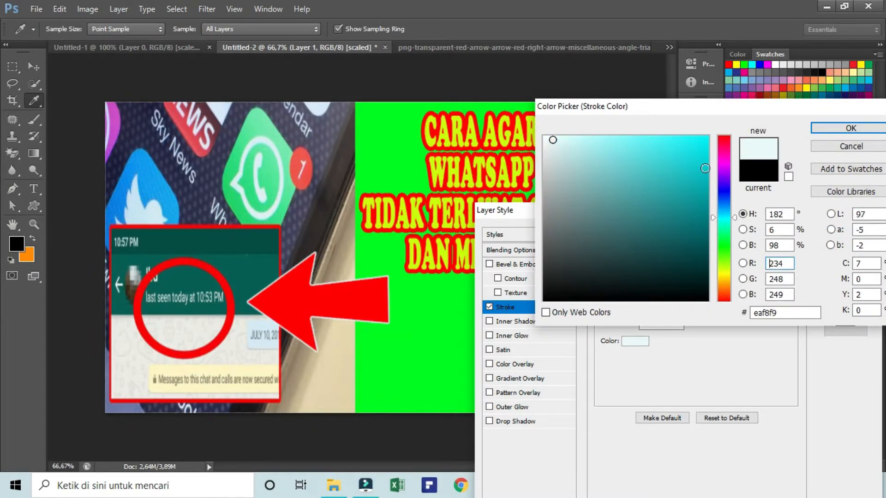
pyautogui.click(544, 137)
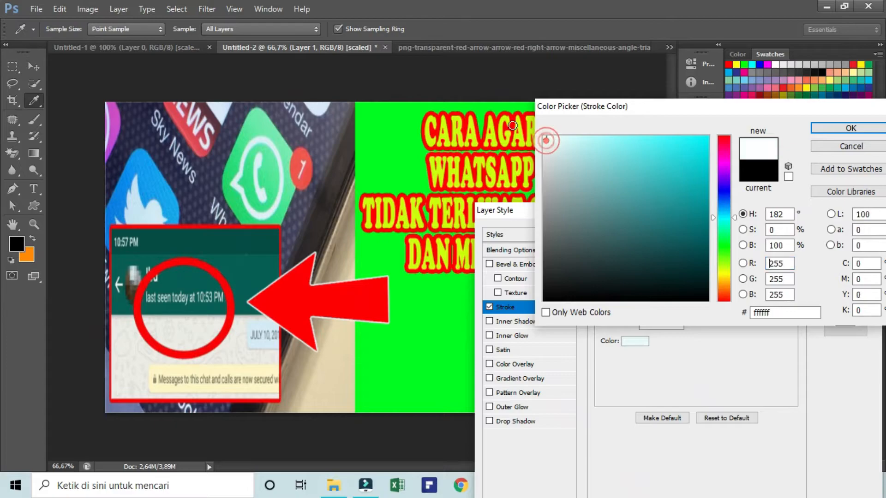
pyautogui.click(848, 128)
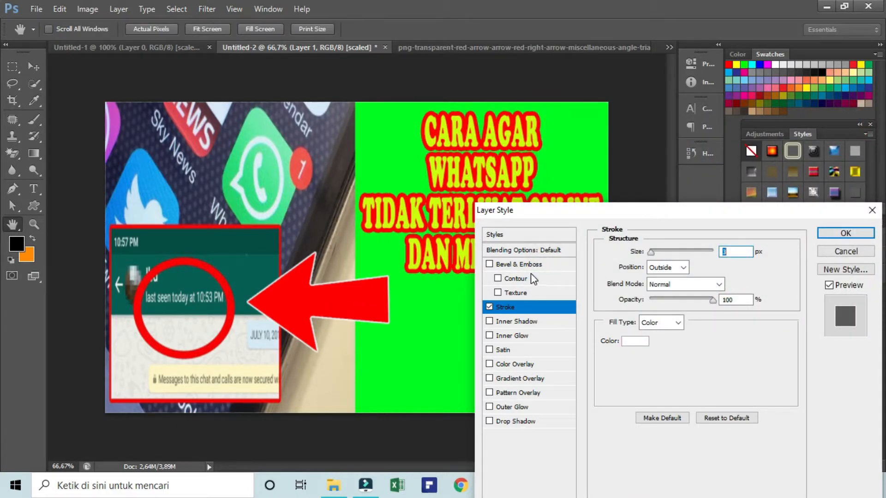
pyautogui.moveTo(651, 254); pyautogui.dragTo(657, 256)
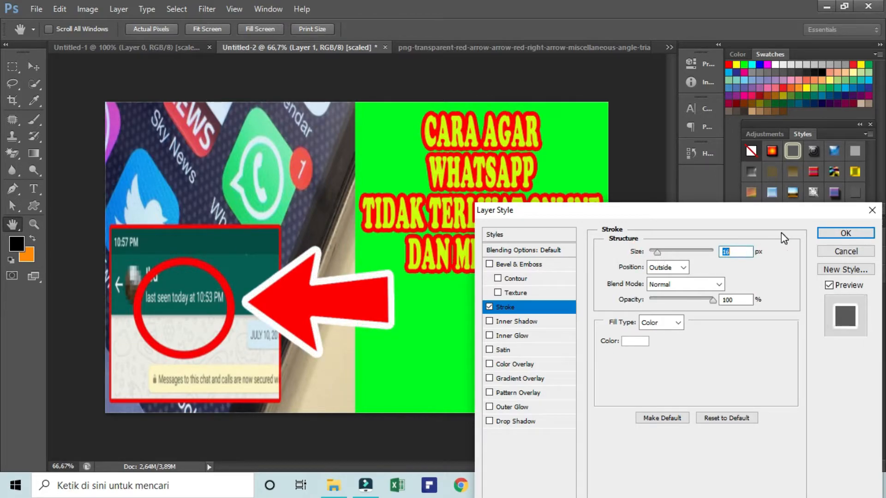
# - Try the Inner Shadow and Inner Glow effects on the arrow
pyautogui.click(489, 321)
pyautogui.click(489, 321)
pyautogui.click(489, 336)
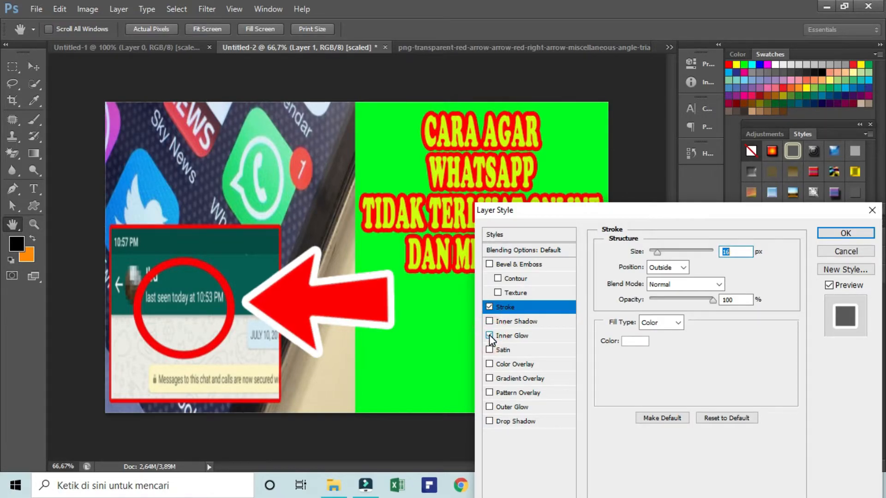
pyautogui.click(489, 335)
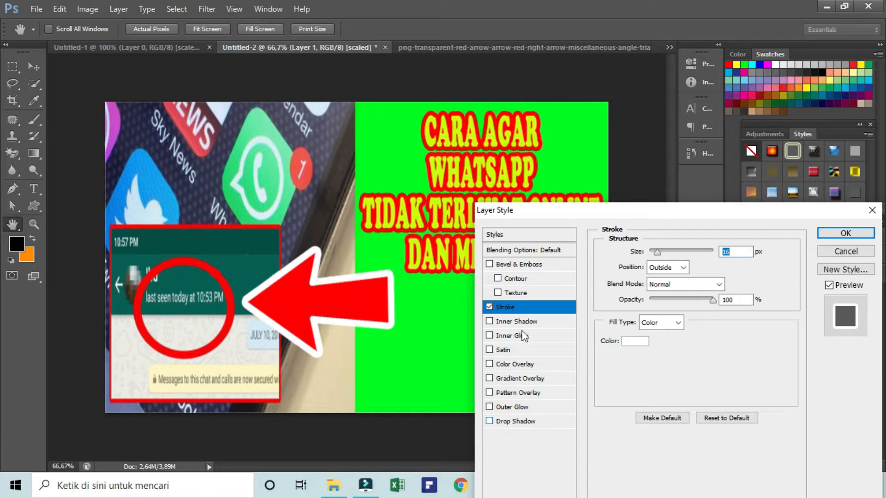
# - Add Bevel & Emboss with Contour, Inner Shadow, Inner Glow and Drop Shadow effects to the arrow, leaving Texture and Satin off
pyautogui.click(498, 278)
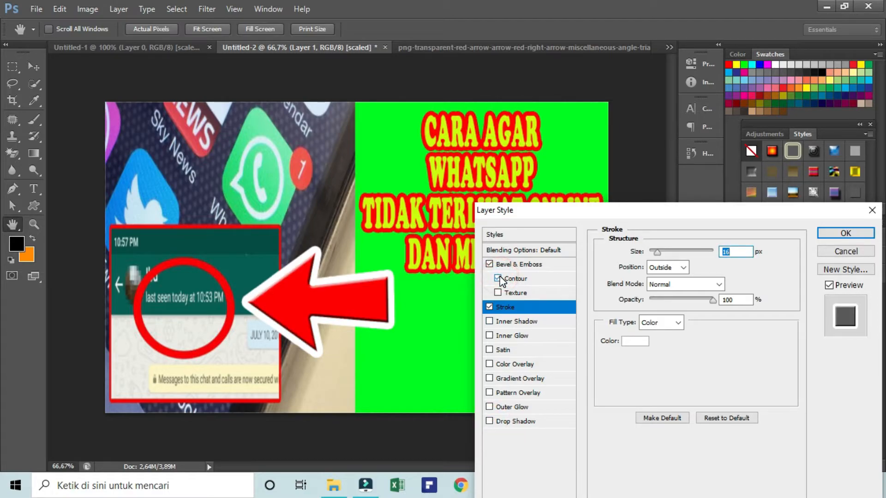
pyautogui.click(498, 279)
pyautogui.click(498, 292)
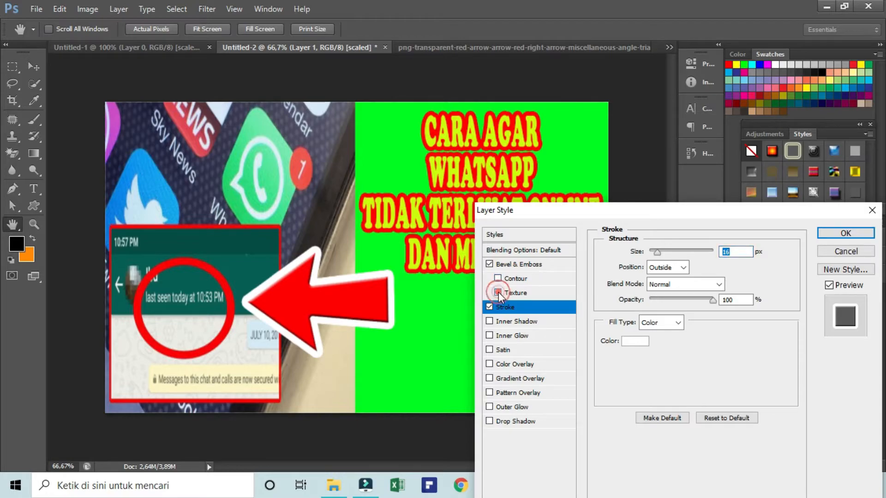
pyautogui.click(498, 292)
pyautogui.click(490, 322)
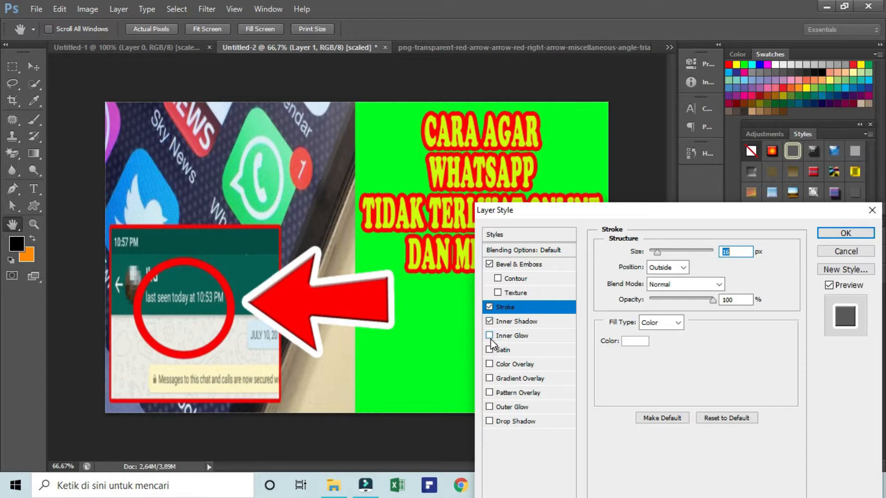
pyautogui.click(489, 336)
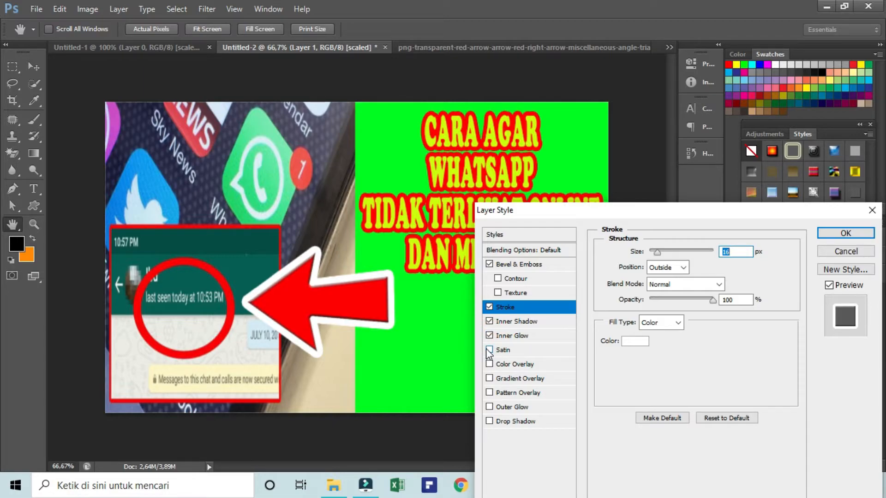
pyautogui.click(490, 351)
pyautogui.click(490, 350)
pyautogui.click(489, 419)
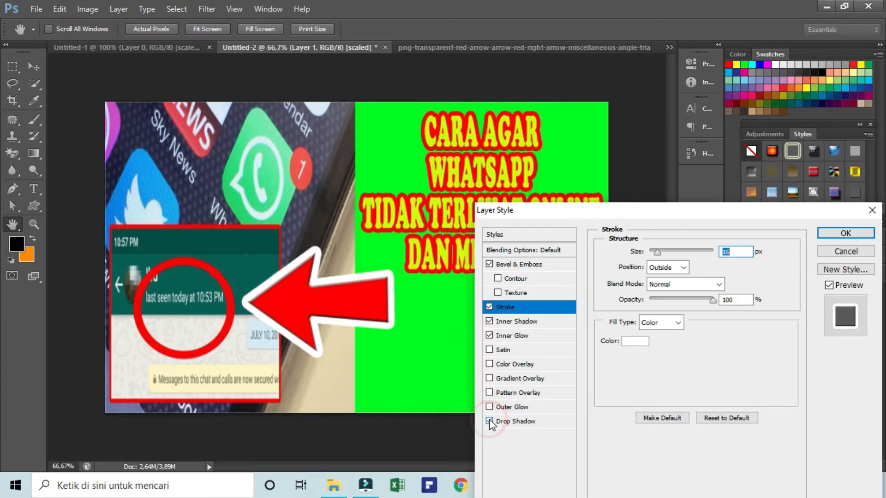
pyautogui.click(498, 279)
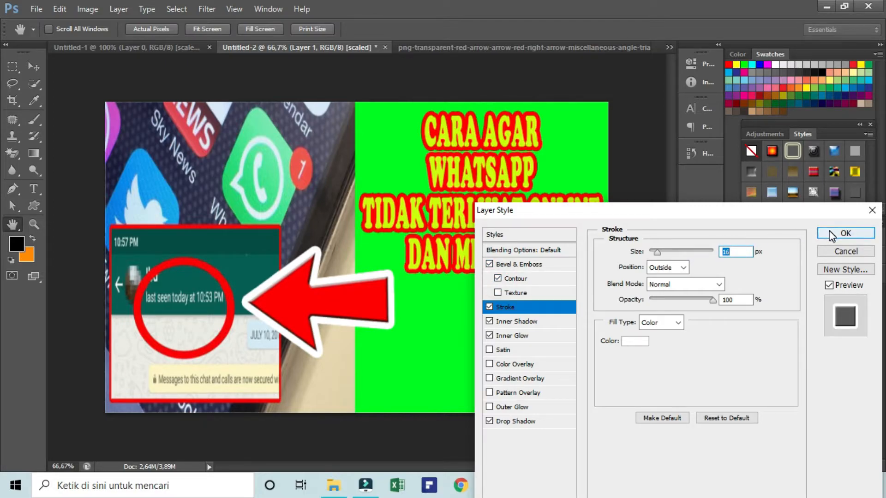
# - Reduce the arrow's white stroke size to 8 px and apply the layer style
pyautogui.moveTo(657, 256); pyautogui.dragTo(654, 256)
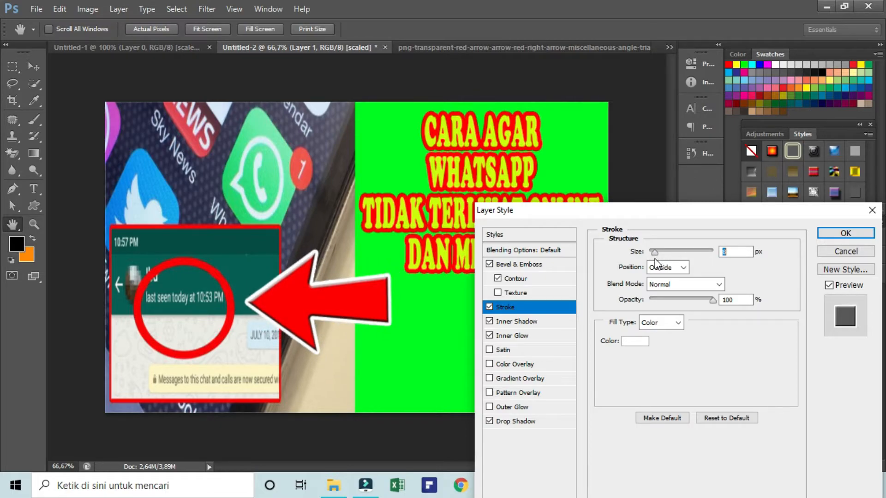
pyautogui.click(849, 234)
pyautogui.press('a')
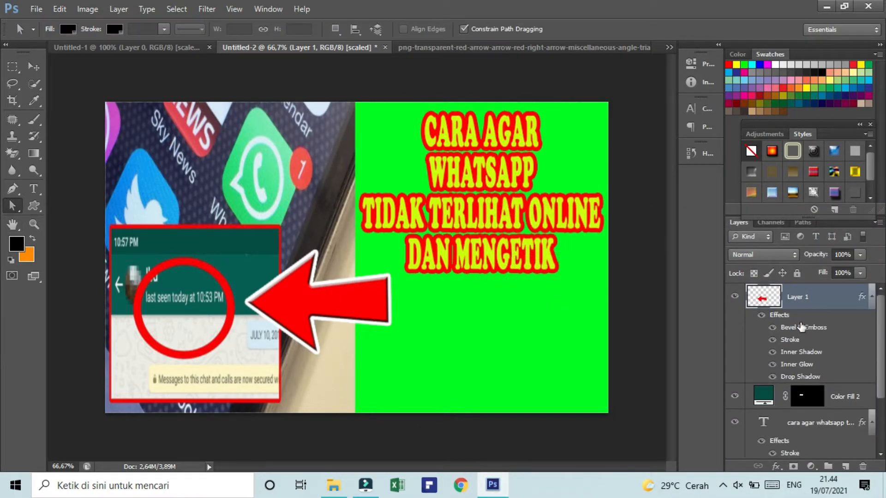
# - Free-transform the title text to about 87% width and 152% height, placing it to the right of the arrow, and apply it
pyautogui.scroll(-3, 802, 357)
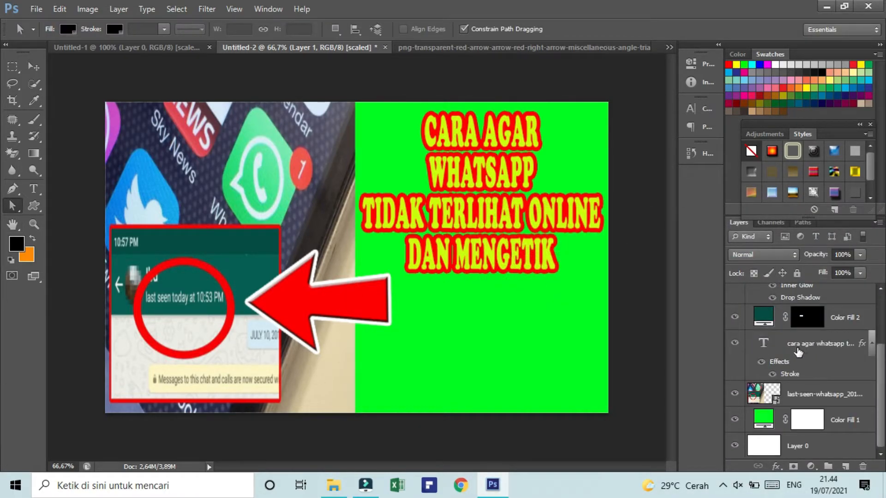
pyautogui.click(799, 352)
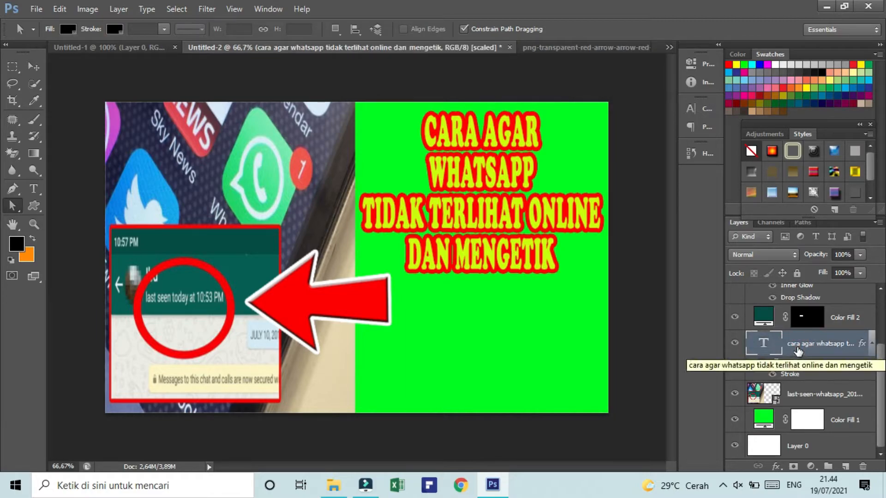
pyautogui.hotkey('ctrl', 't')
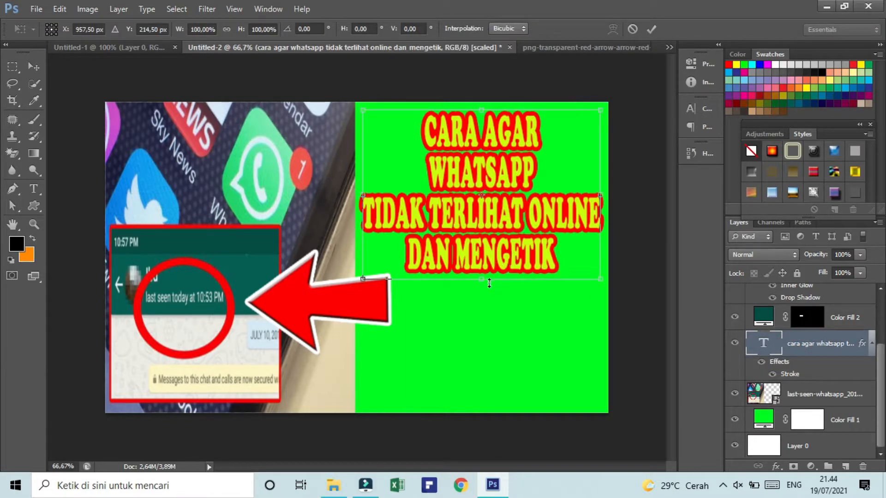
pyautogui.moveTo(484, 283); pyautogui.dragTo(491, 407)
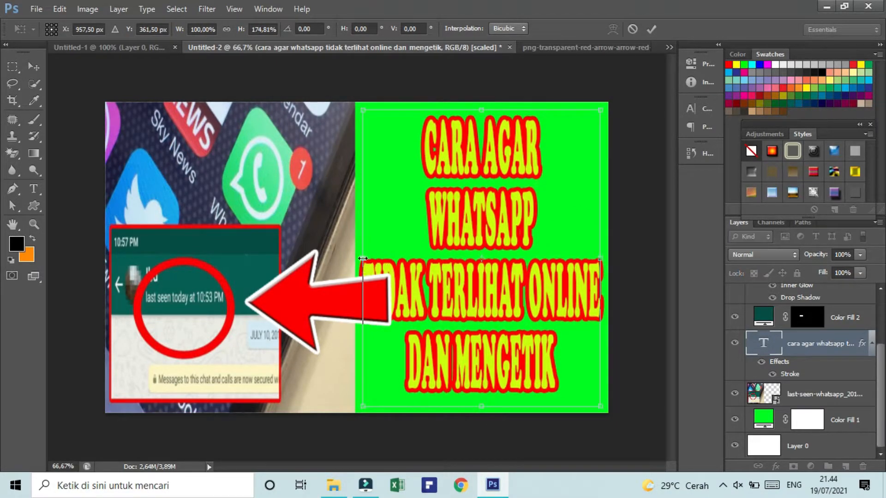
pyautogui.moveTo(363, 259); pyautogui.dragTo(405, 258)
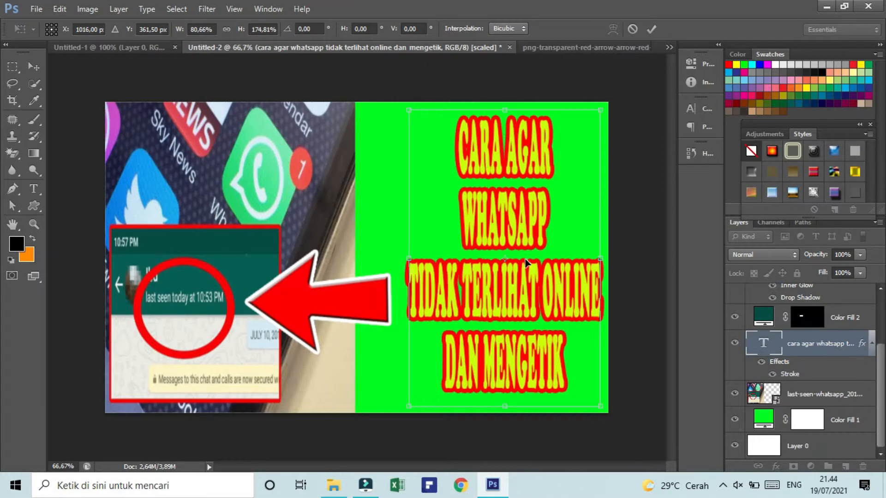
pyautogui.moveTo(520, 262); pyautogui.dragTo(516, 262)
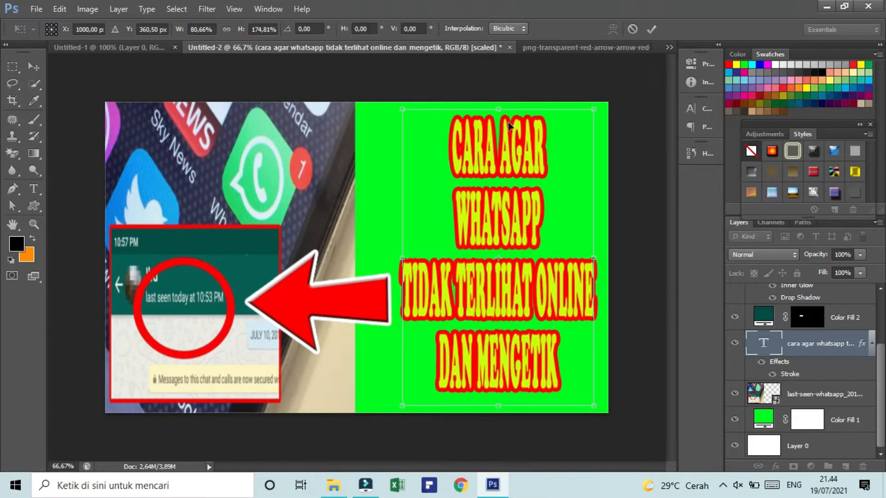
pyautogui.moveTo(496, 107); pyautogui.dragTo(497, 146)
pyautogui.moveTo(514, 265)
pyautogui.mouseDown()
pyautogui.moveTo(516, 245)
pyautogui.moveTo(517, 257)
pyautogui.mouseUp()
pyautogui.moveTo(405, 266); pyautogui.dragTo(397, 266)
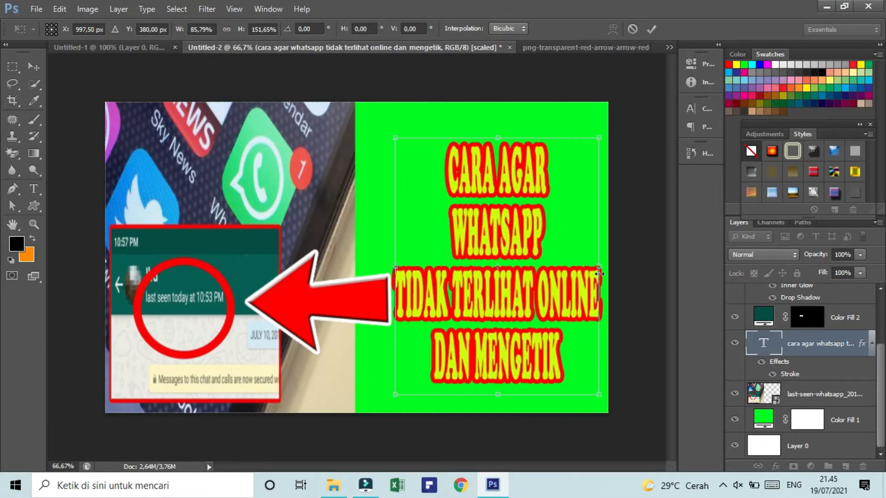
pyautogui.moveTo(598, 266); pyautogui.dragTo(603, 273)
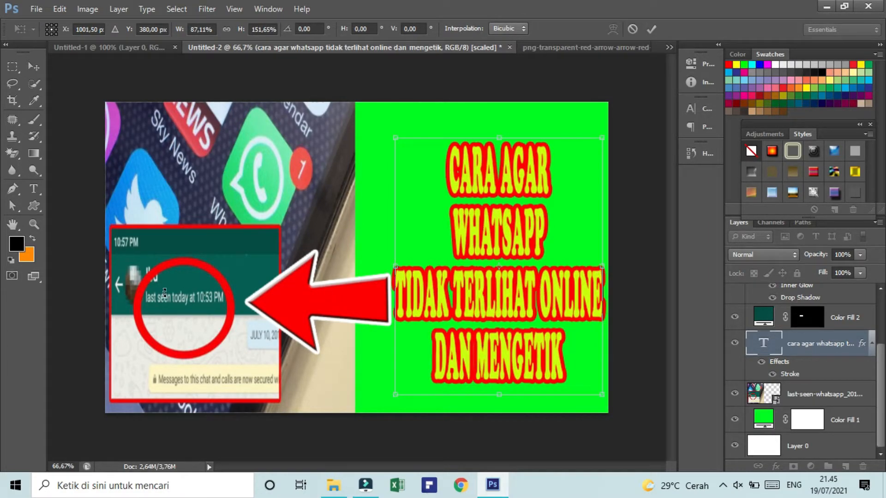
pyautogui.click(12, 206)
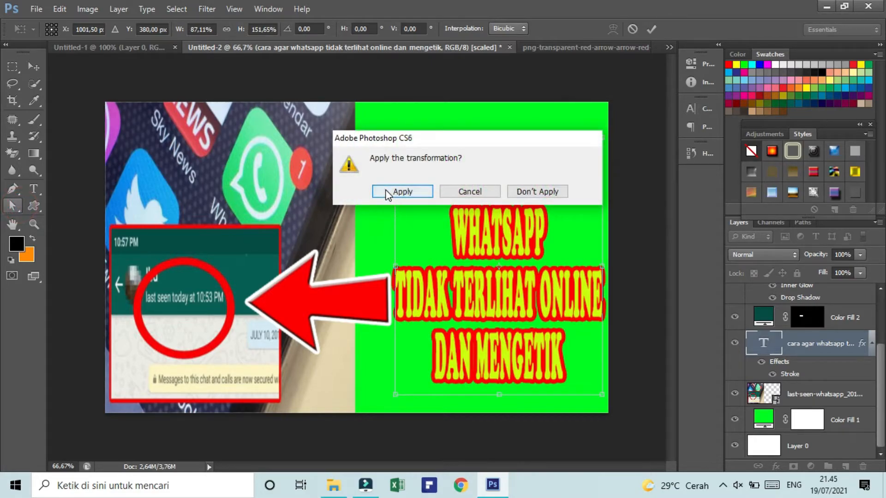
pyautogui.click(397, 216)
# - Scale the arrow on Layer 1 down to about 93% width and 79% height, keeping its tip beside the red circle, and apply it
pyautogui.scroll(3, 748, 352)
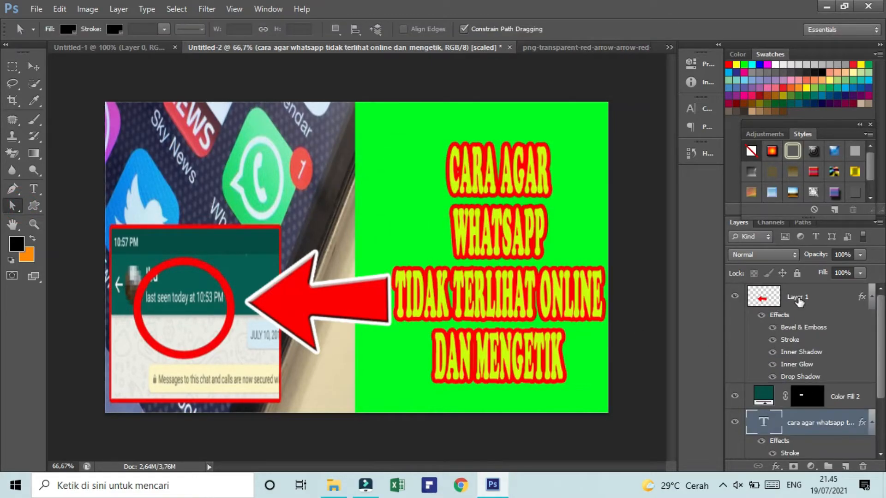
pyautogui.click(798, 300)
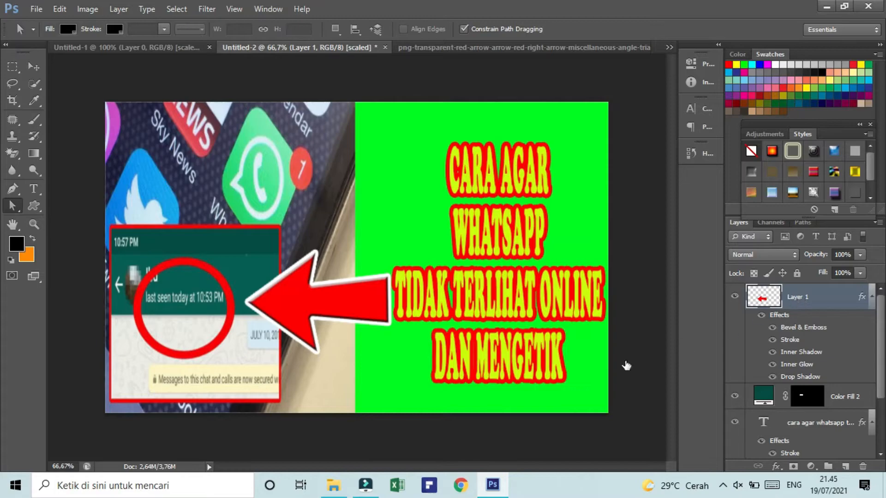
pyautogui.hotkey('ctrl', 't')
pyautogui.moveTo(386, 303); pyautogui.dragTo(378, 303)
pyautogui.moveTo(313, 252); pyautogui.dragTo(313, 265)
pyautogui.moveTo(308, 305); pyautogui.dragTo(303, 303)
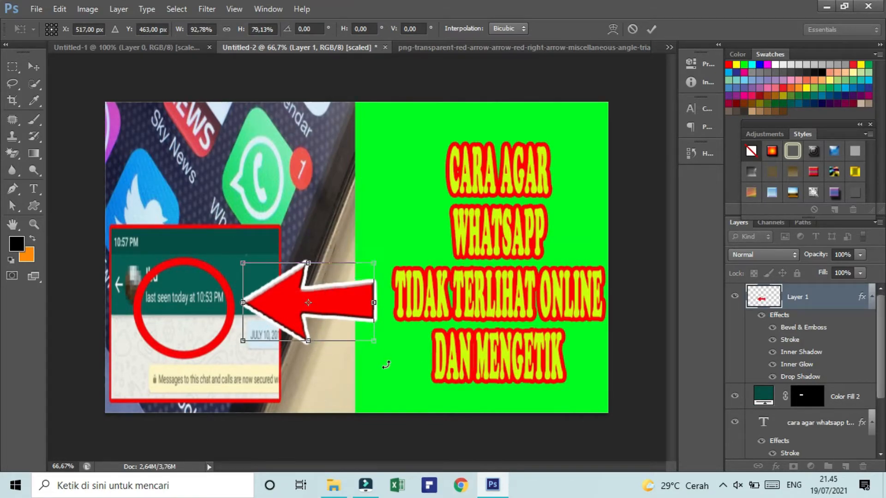
pyautogui.click(12, 206)
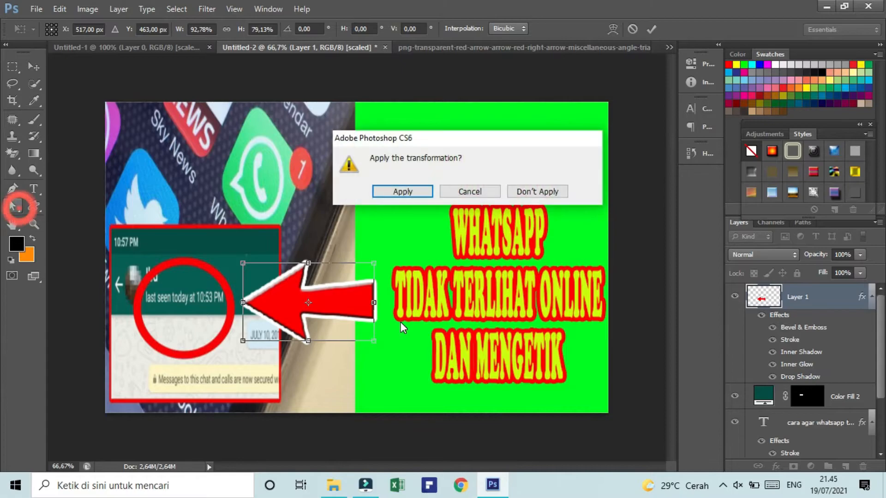
pyautogui.click(403, 192)
# - Free-transform the title text again, widening it toward the arrow to 105.69% width
pyautogui.scroll(-3, 791, 359)
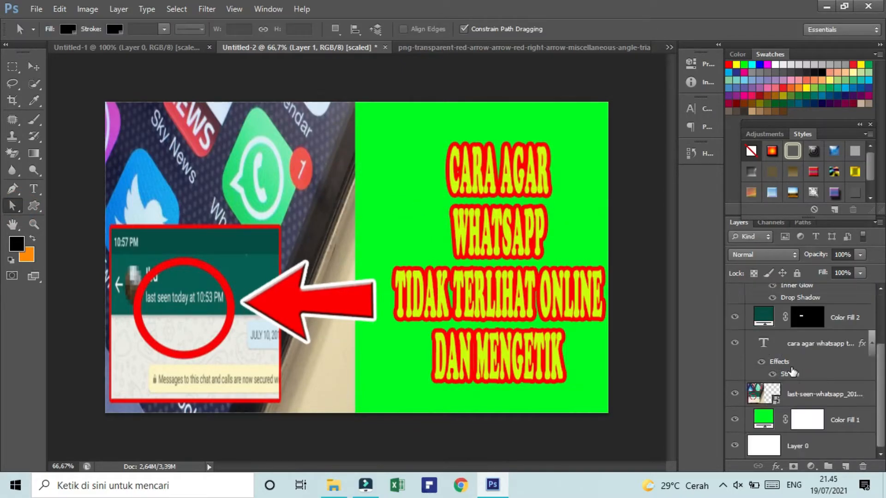
pyautogui.click(790, 344)
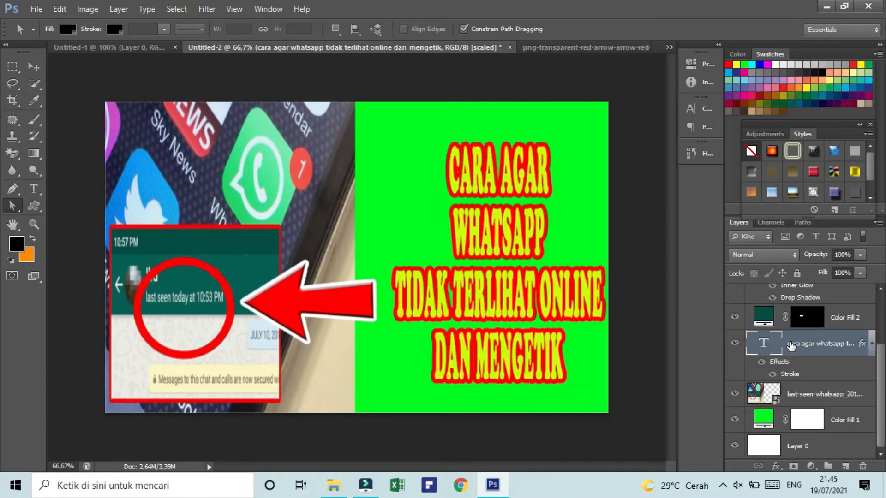
pyautogui.hotkey('ctrl', 't')
pyautogui.moveTo(397, 266)
pyautogui.mouseDown()
pyautogui.moveTo(376, 266)
pyautogui.moveTo(382, 274)
pyautogui.mouseUp()
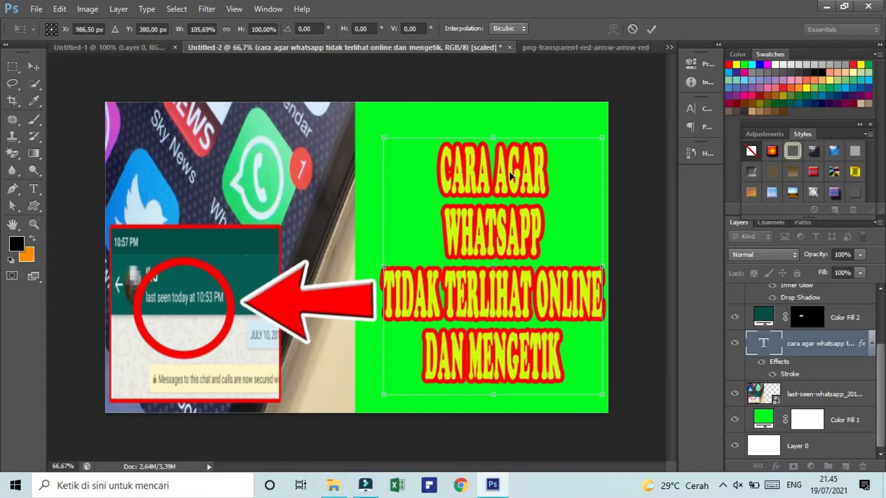
# - Reduce the title's height to 83.56%, position it at about X 984.5 px, Y 401 px to leave space above it, and apply the transformation
pyautogui.moveTo(495, 137); pyautogui.dragTo(487, 116)
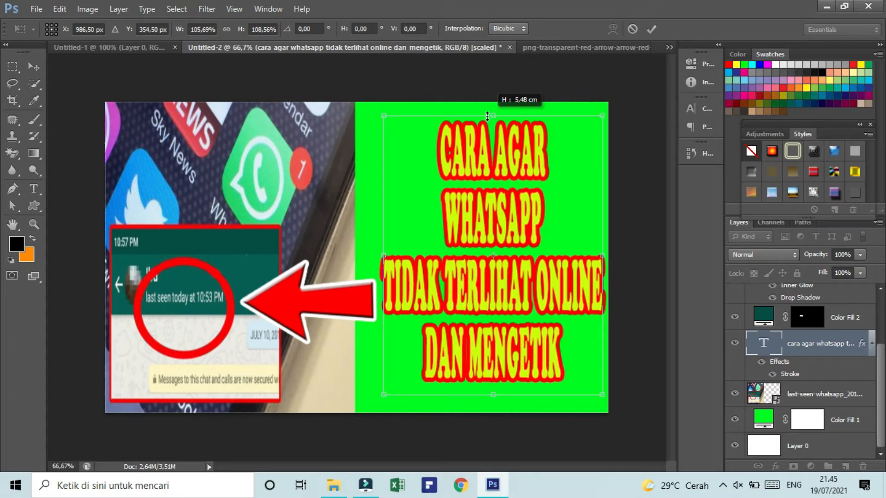
pyautogui.moveTo(487, 115); pyautogui.dragTo(490, 200)
pyautogui.moveTo(492, 265); pyautogui.dragTo(492, 251)
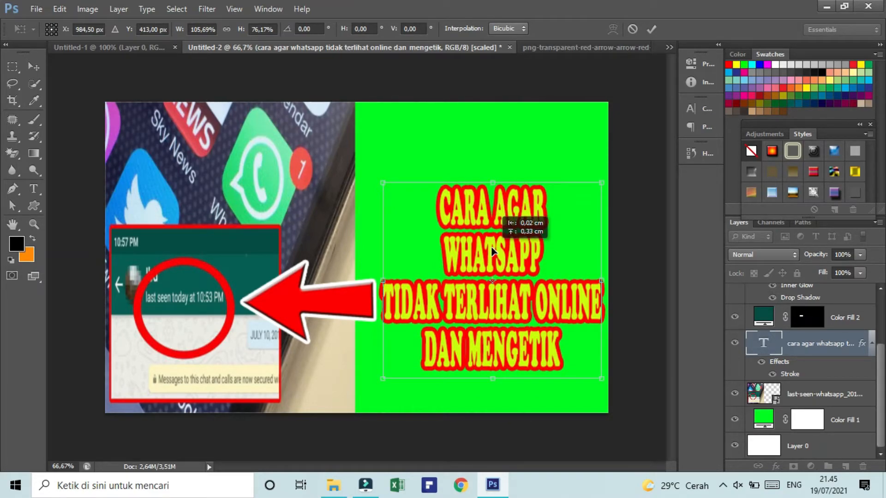
pyautogui.moveTo(492, 251); pyautogui.dragTo(492, 251)
pyautogui.moveTo(490, 380); pyautogui.dragTo(492, 396)
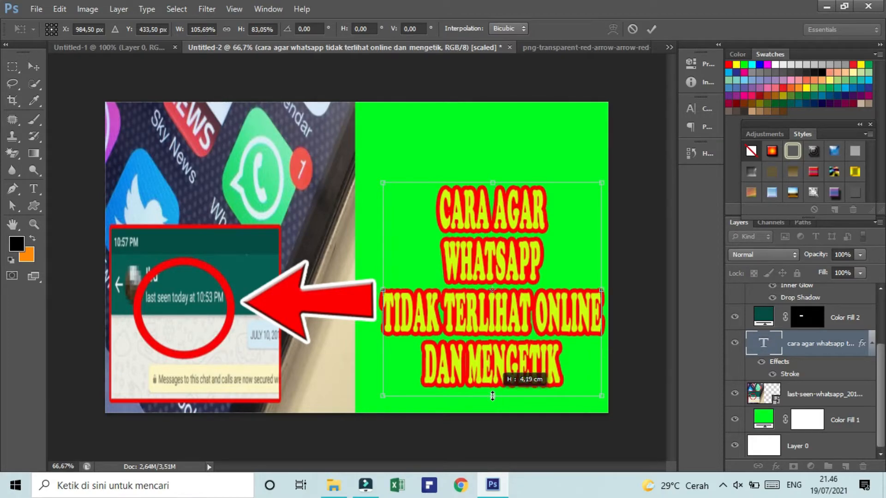
pyautogui.moveTo(492, 396); pyautogui.dragTo(492, 398)
pyautogui.moveTo(501, 347)
pyautogui.mouseDown()
pyautogui.moveTo(491, 330)
pyautogui.moveTo(498, 332)
pyautogui.mouseUp()
pyautogui.click(12, 204)
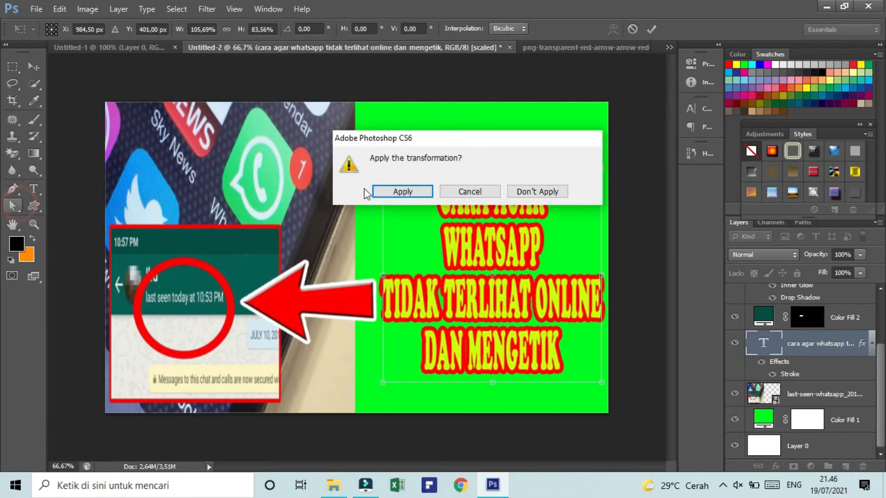
pyautogui.click(402, 191)
# - Select a full-width rectangular band across the top of the green area and fill it with a red #ff0000 Solid Color layer
pyautogui.click(13, 66)
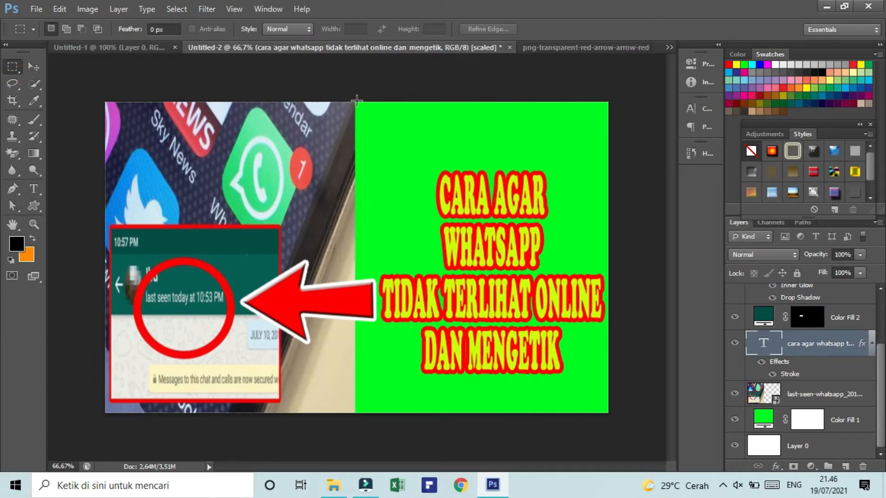
pyautogui.moveTo(355, 100); pyautogui.dragTo(607, 158)
pyautogui.click(811, 466)
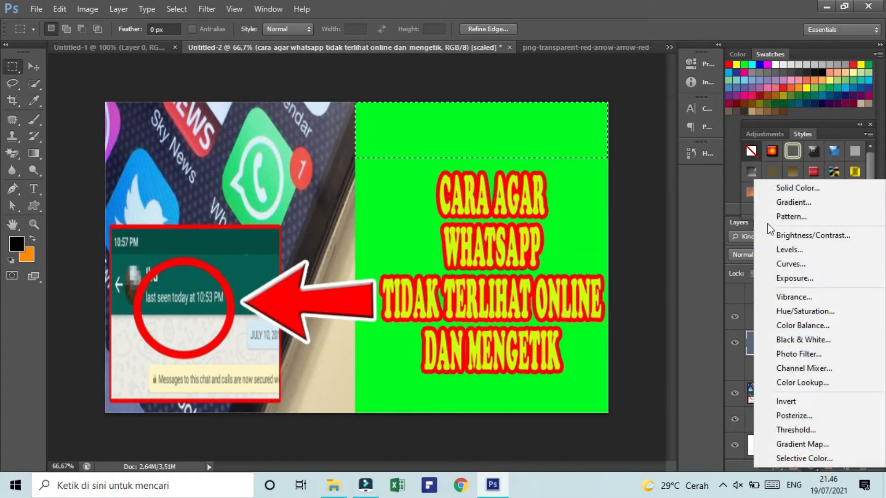
pyautogui.click(776, 188)
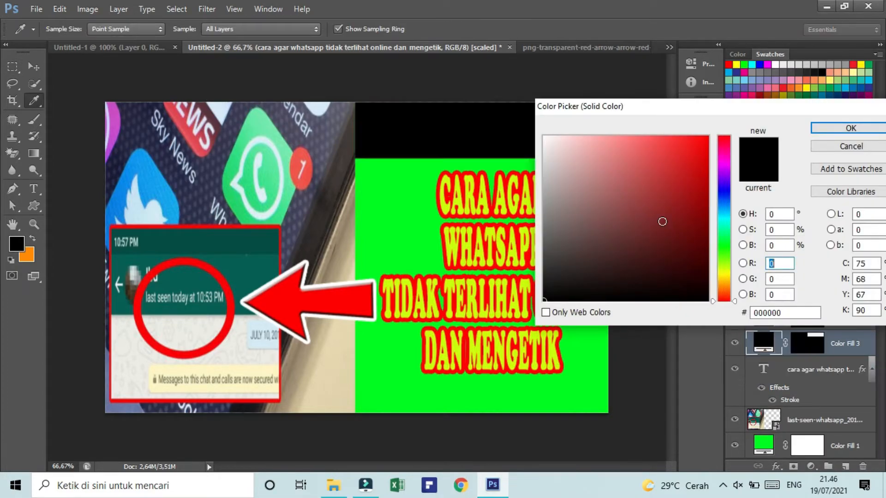
pyautogui.moveTo(669, 218); pyautogui.dragTo(707, 137)
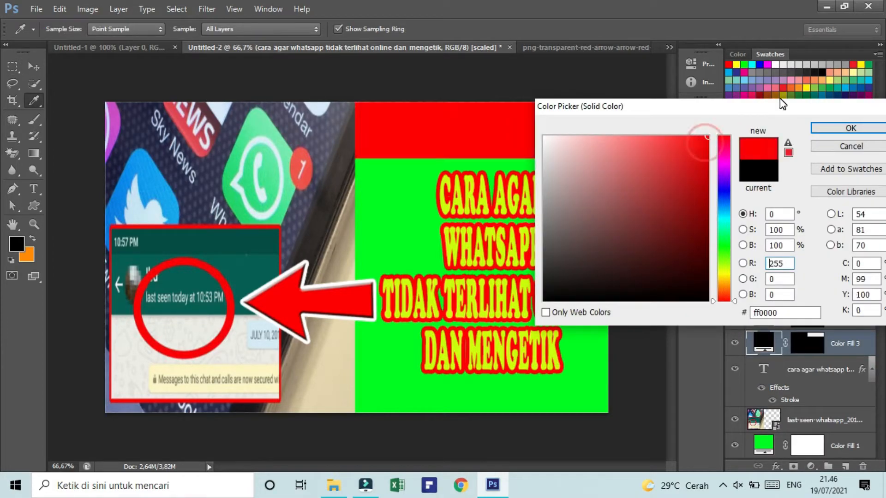
pyautogui.click(727, 190)
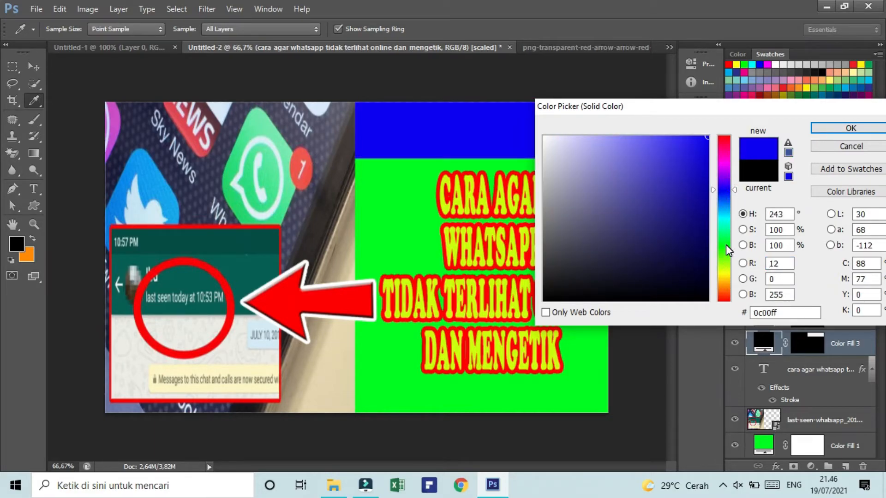
pyautogui.click(726, 135)
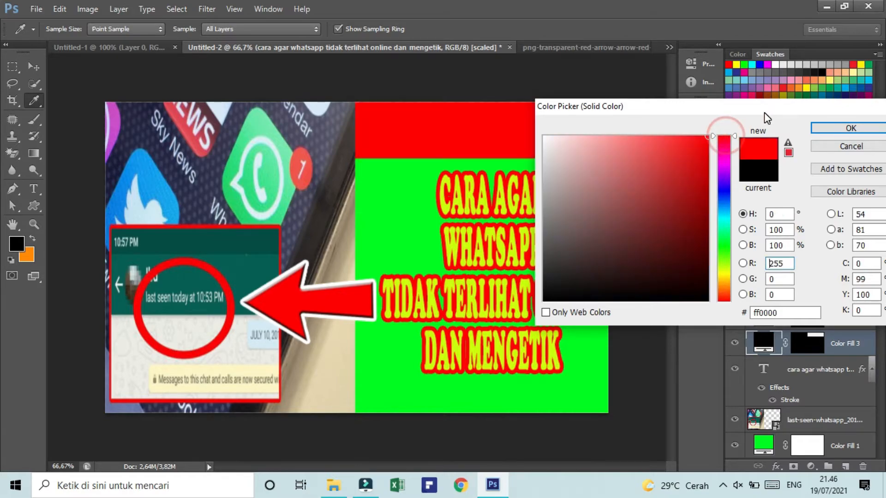
pyautogui.click(831, 129)
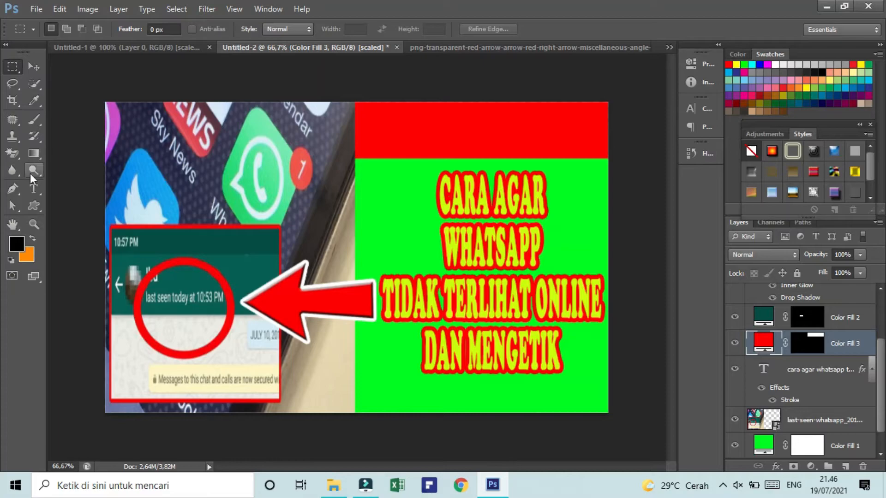
# - Add a text layer reading "TUTORIAL WHATSAPP" in Cooper Std Black, starting on the red band above the title
pyautogui.click(34, 189)
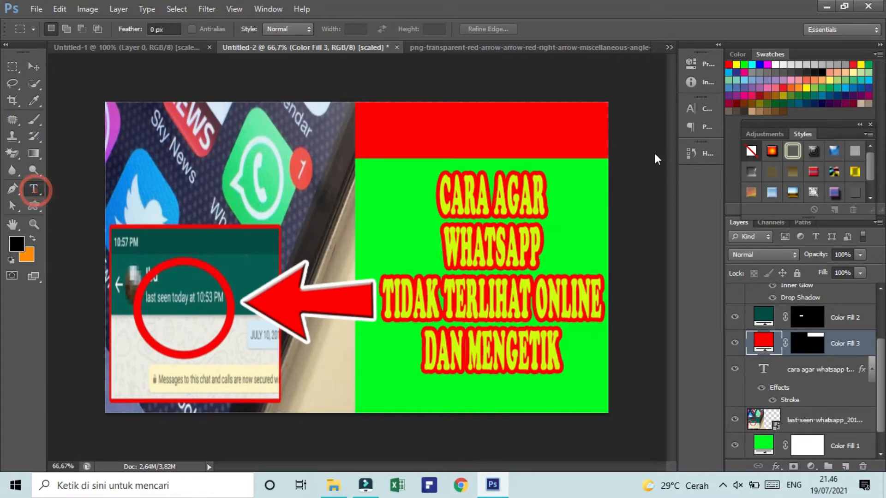
pyautogui.click(380, 121)
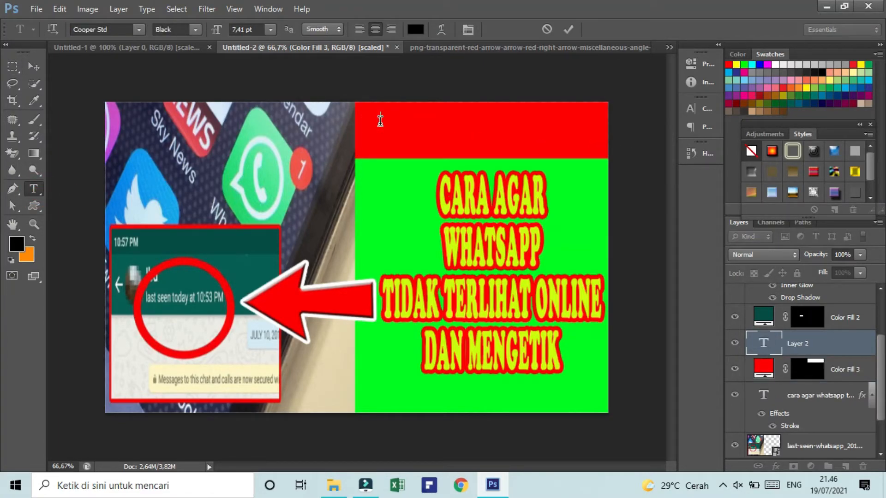
pyautogui.write('TUTORIAL W')
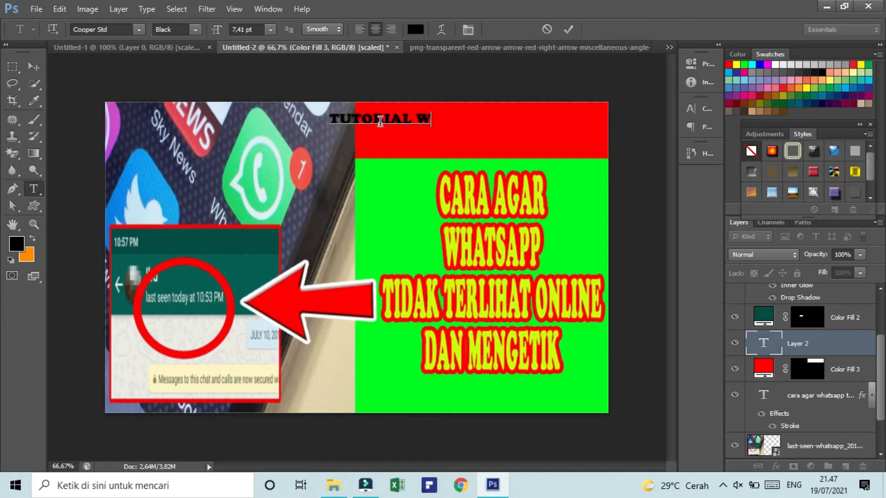
pyautogui.write('HATSAPP')
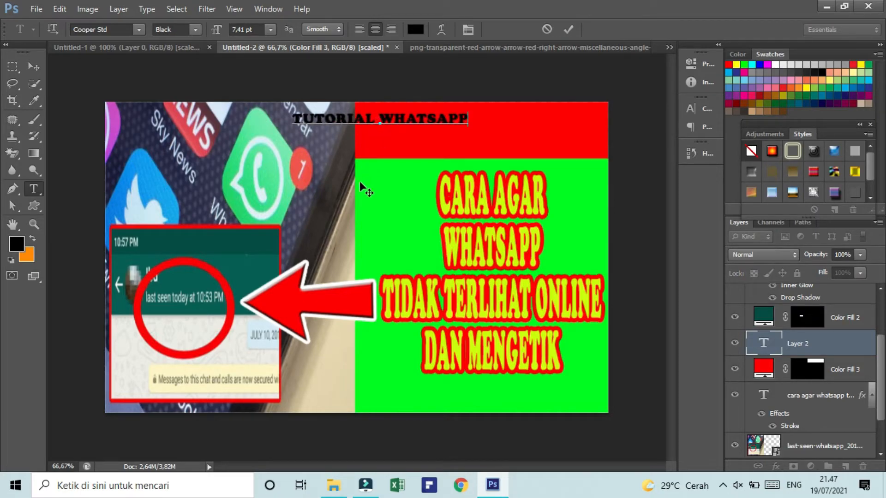
pyautogui.click(13, 205)
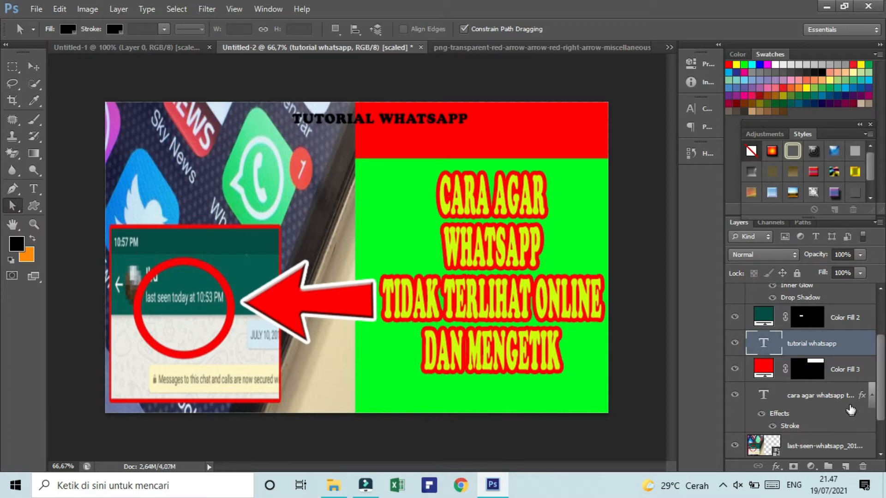
# - Move the "TUTORIAL WHATSAPP" text onto the red band and scale it to about 136% width and 421% height to fill the band
pyautogui.click(808, 346)
pyautogui.hotkey('ctrl', 't')
pyautogui.moveTo(362, 123); pyautogui.dragTo(445, 158)
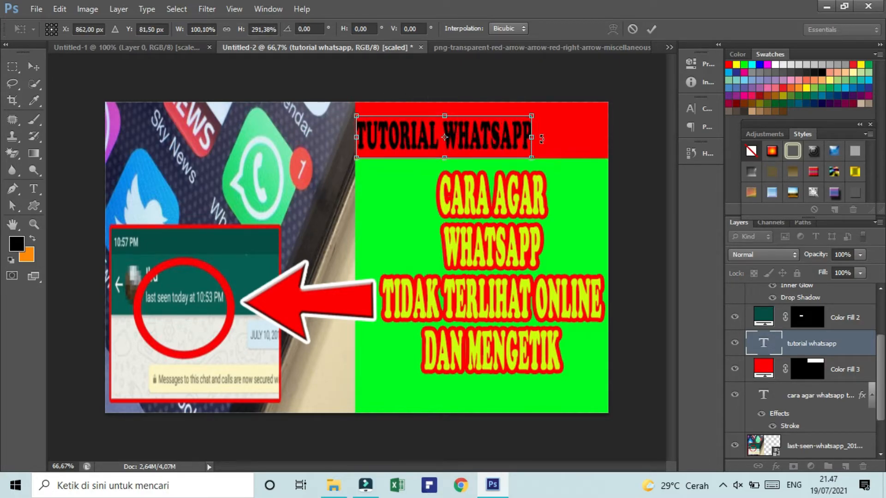
pyautogui.moveTo(532, 135); pyautogui.dragTo(602, 136)
pyautogui.moveTo(481, 116); pyautogui.dragTo(481, 102)
pyautogui.moveTo(357, 129); pyautogui.dragTo(364, 137)
pyautogui.moveTo(483, 160); pyautogui.dragTo(483, 165)
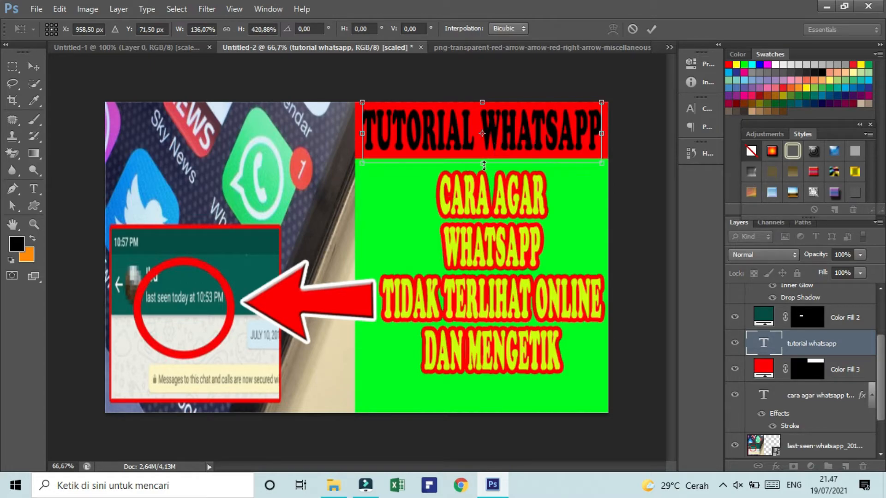
pyautogui.click(12, 206)
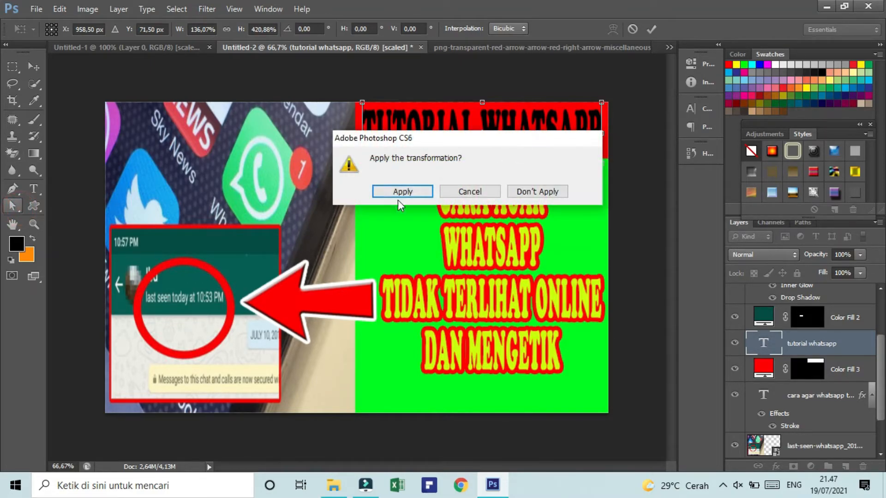
pyautogui.click(397, 188)
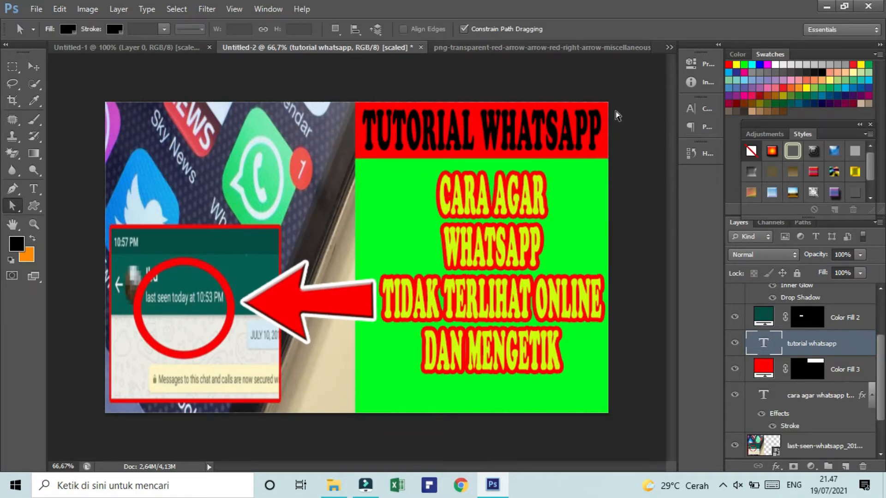
# - Change the color of the "TUTORIAL WHATSAPP" text to yellow #ffea00
pyautogui.click(694, 109)
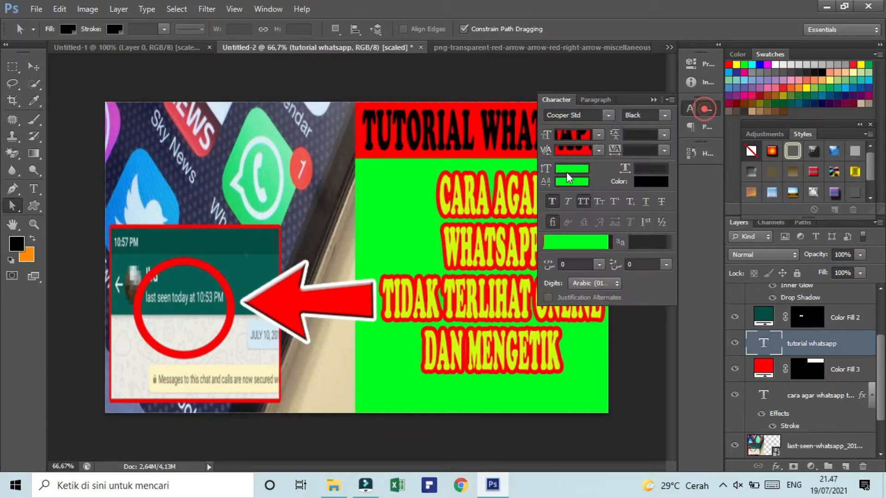
pyautogui.click(650, 181)
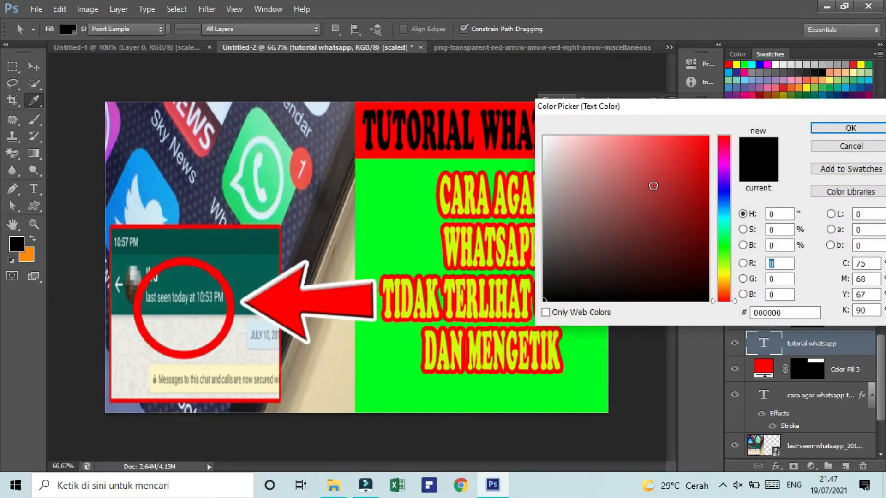
pyautogui.click(723, 276)
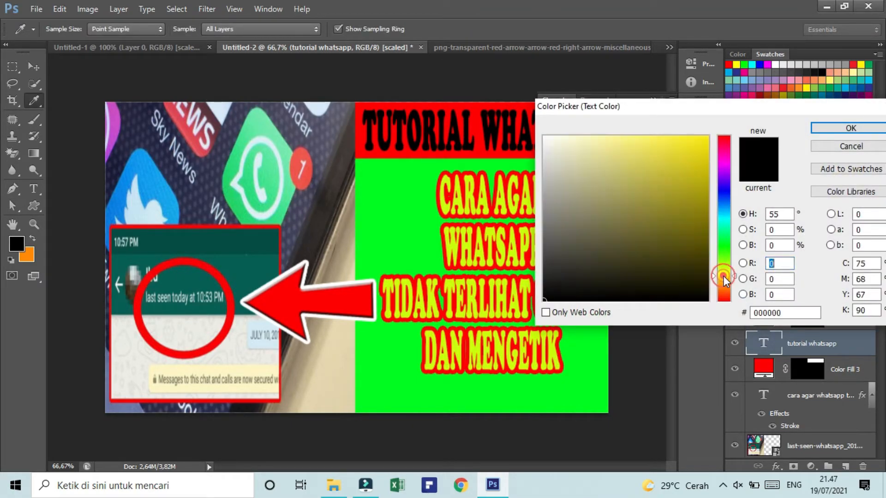
pyautogui.click(707, 138)
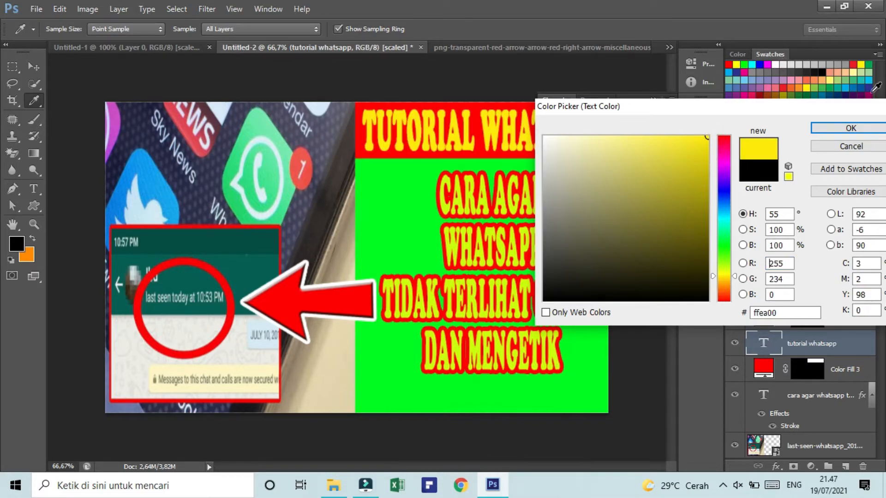
pyautogui.click(850, 127)
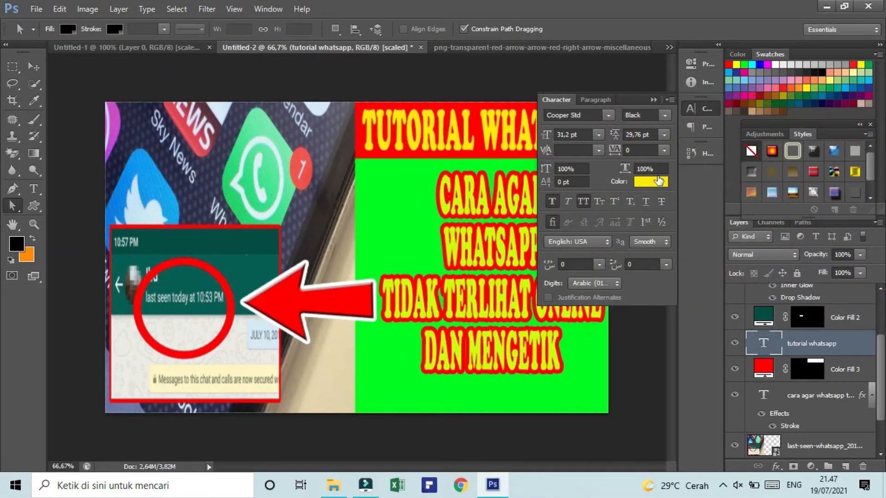
pyautogui.click(702, 109)
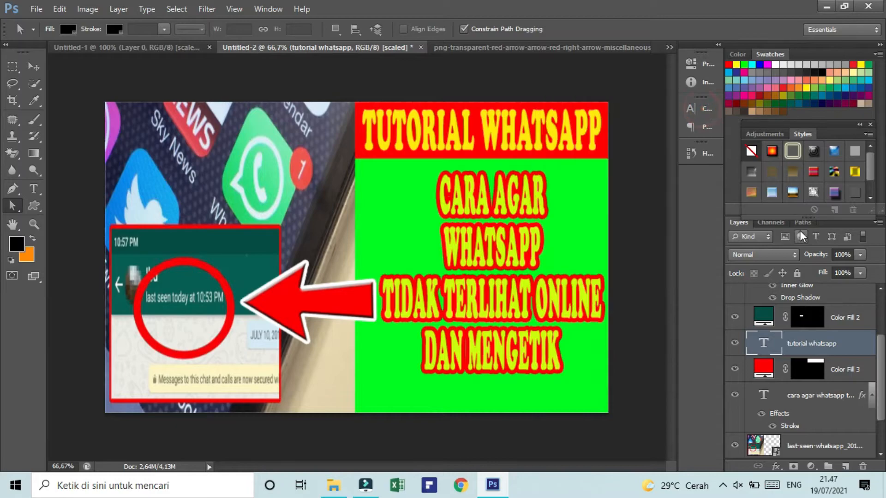
# - Add a Stroke effect to the "TUTORIAL WHATSAPP" text with the very dark green color #041803
pyautogui.click(776, 467)
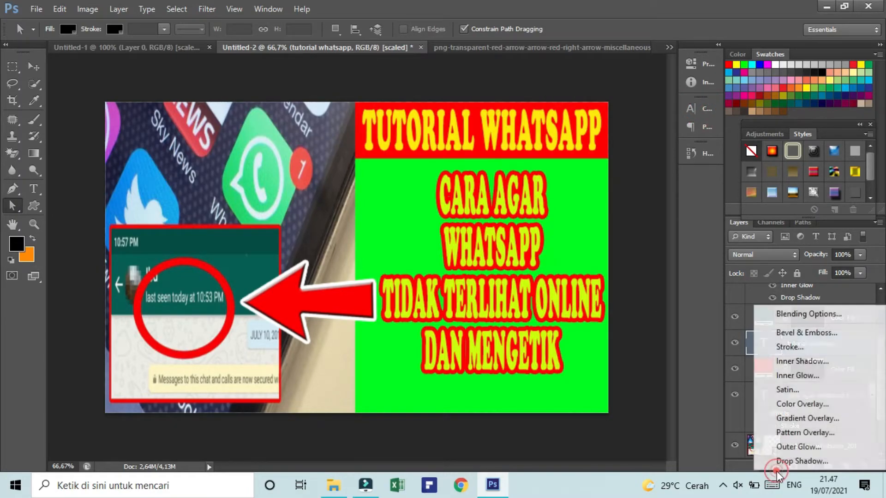
pyautogui.click(787, 348)
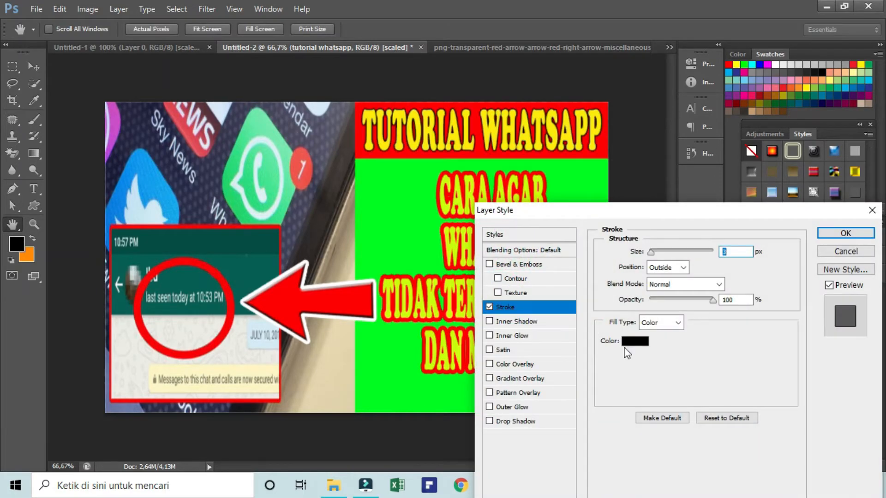
pyautogui.click(635, 343)
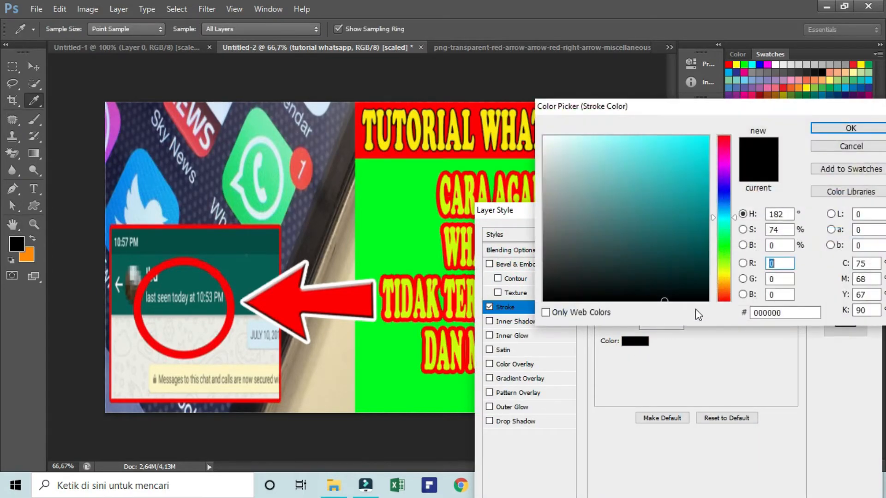
pyautogui.click(725, 252)
pyautogui.click(726, 248)
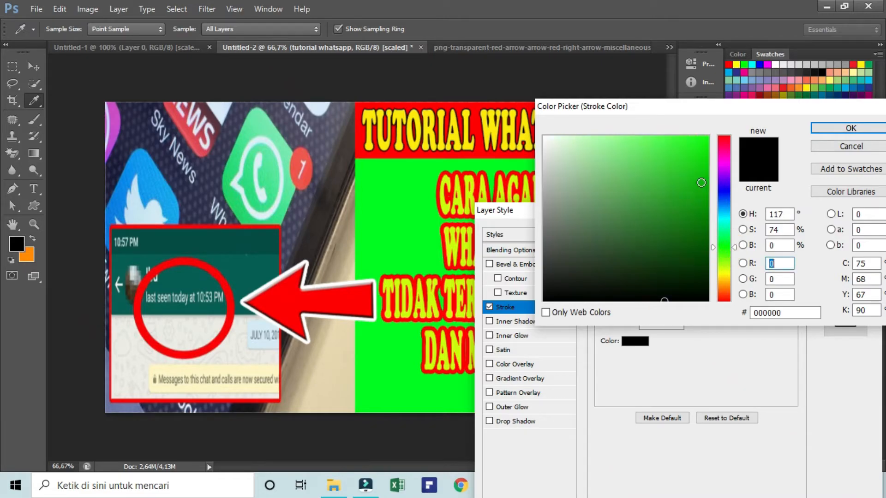
pyautogui.click(701, 145)
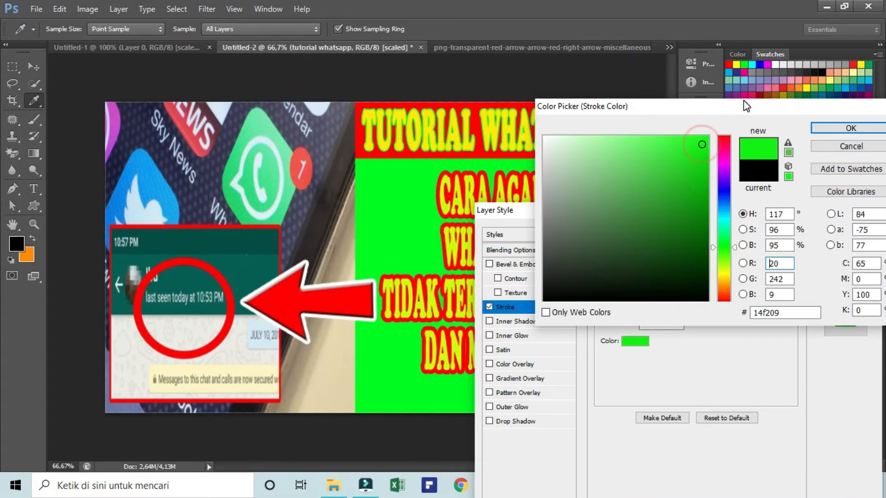
pyautogui.click(701, 199)
pyautogui.click(678, 211)
pyautogui.click(668, 212)
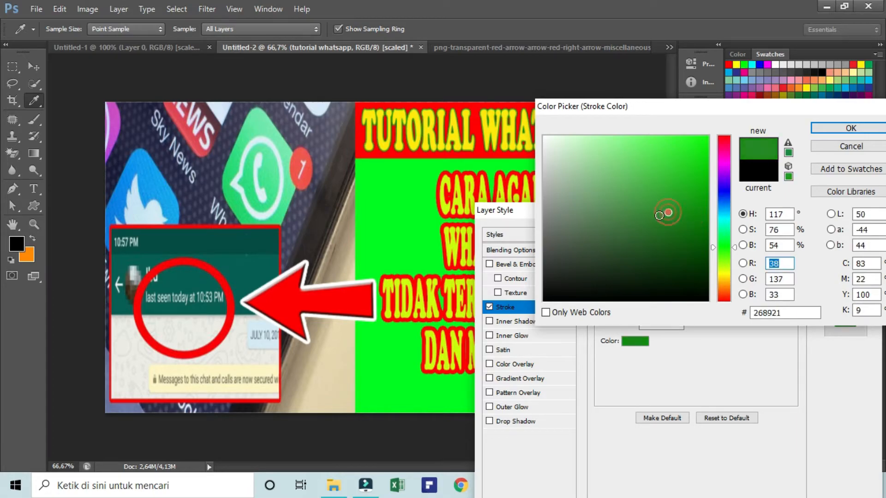
pyautogui.click(621, 233)
pyautogui.click(594, 266)
pyautogui.click(626, 285)
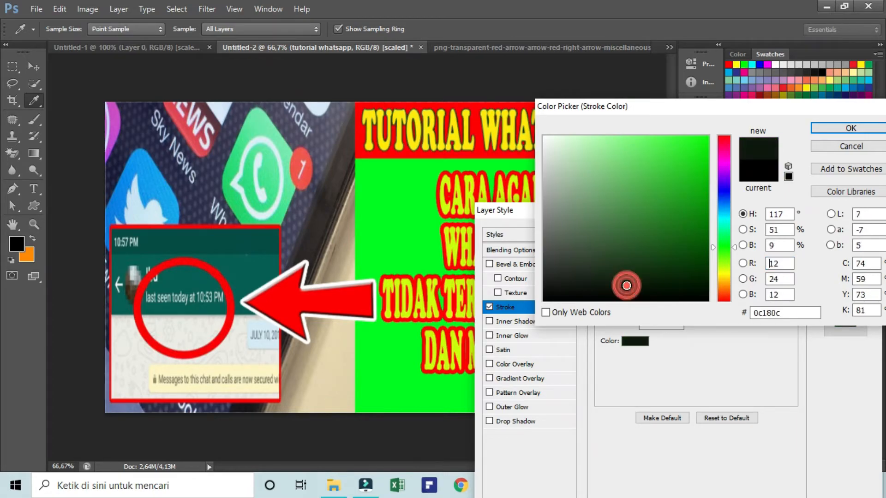
pyautogui.click(655, 291)
pyautogui.click(672, 278)
pyautogui.click(689, 286)
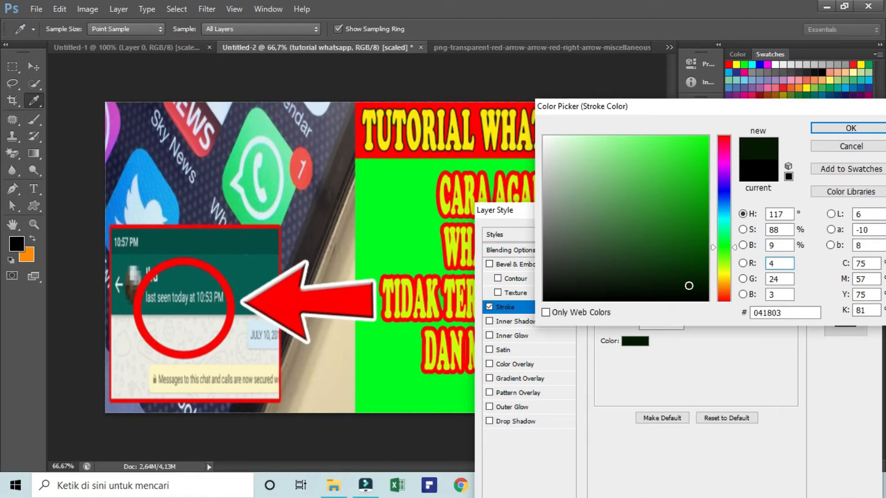
pyautogui.click(835, 132)
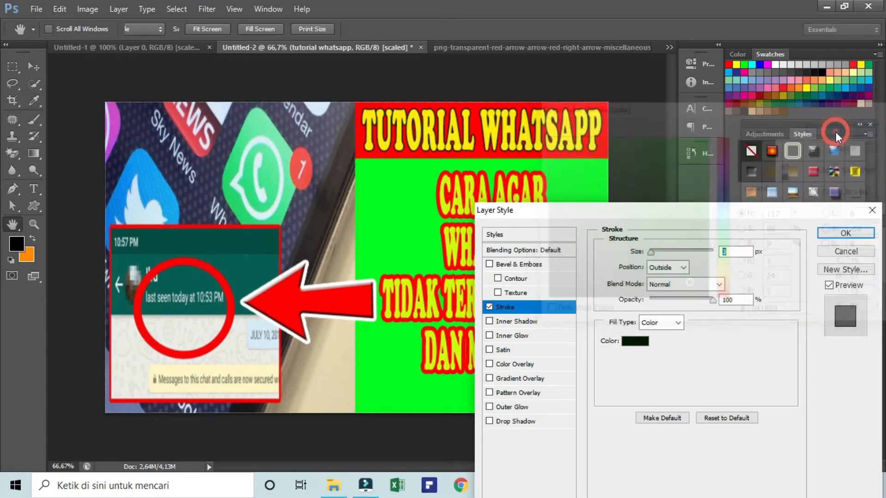
# - Set the stroke size of the "TUTORIAL WHATSAPP" text to 13 px and apply the layer style
pyautogui.click(655, 252)
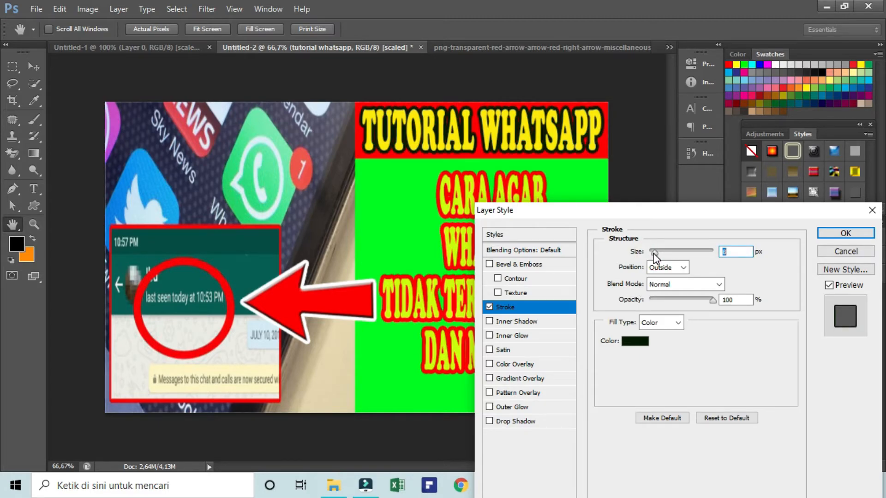
pyautogui.moveTo(655, 256); pyautogui.dragTo(657, 262)
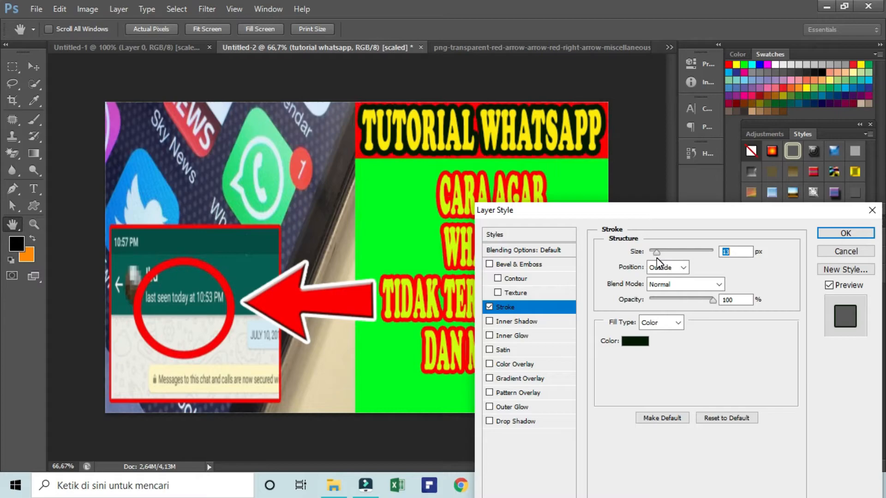
pyautogui.click(830, 234)
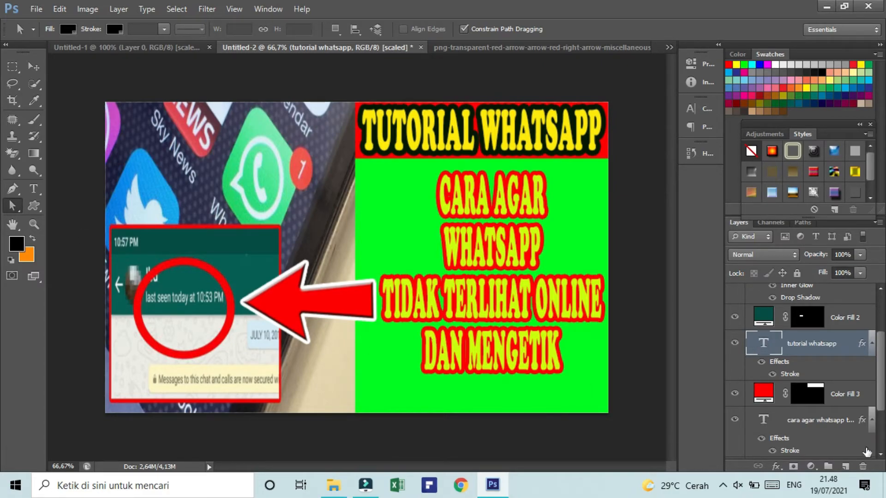
# - Free-transform the "CARA AGAR WHATSAPP…" title layer and nudge it straight up to Y 384.5 px, just below the red band
pyautogui.scroll(-2, 811, 349)
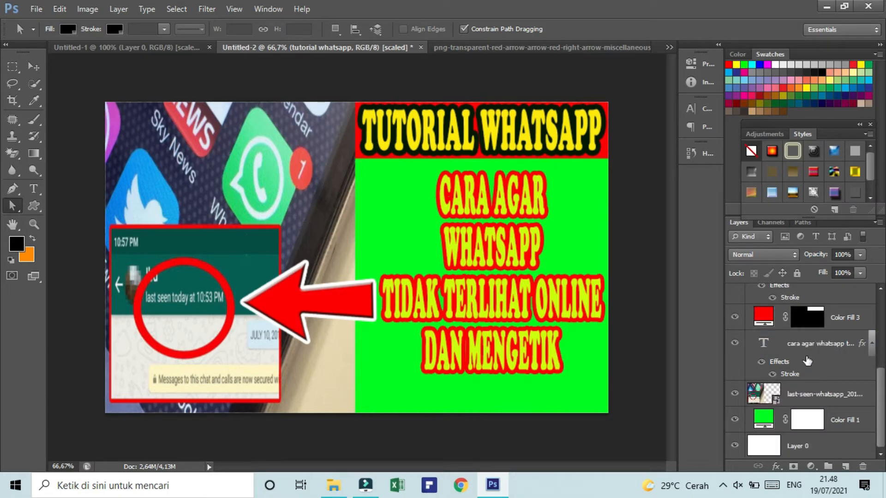
pyautogui.click(806, 350)
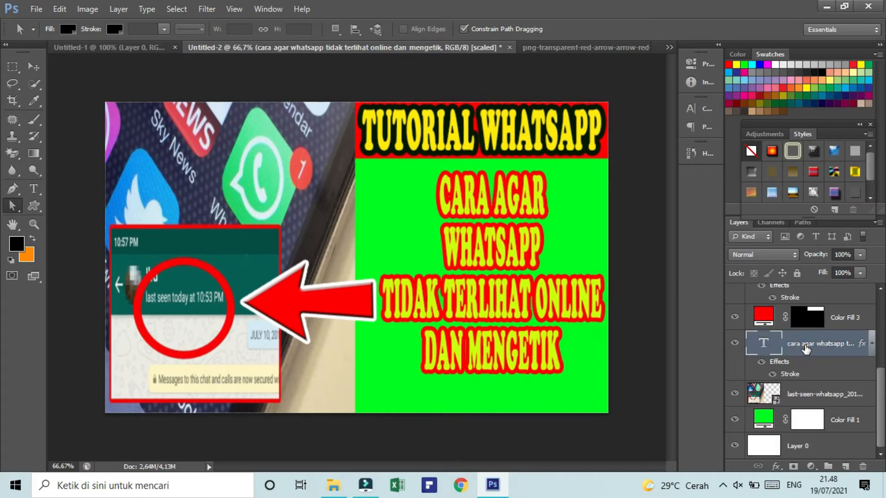
pyautogui.hotkey('ctrl', 't')
pyautogui.press('Up')
pyautogui.press('Up')
pyautogui.press('Up')
pyautogui.press('Up')
pyautogui.press('Up')
pyautogui.press('Up')
pyautogui.press('Up')
pyautogui.press('Up')
pyautogui.press('Up')
pyautogui.press('Up')
pyautogui.press('Up')
pyautogui.press('Up')
pyautogui.press('Up')
pyautogui.press('Up')
pyautogui.press('Up')
pyautogui.press('Up')
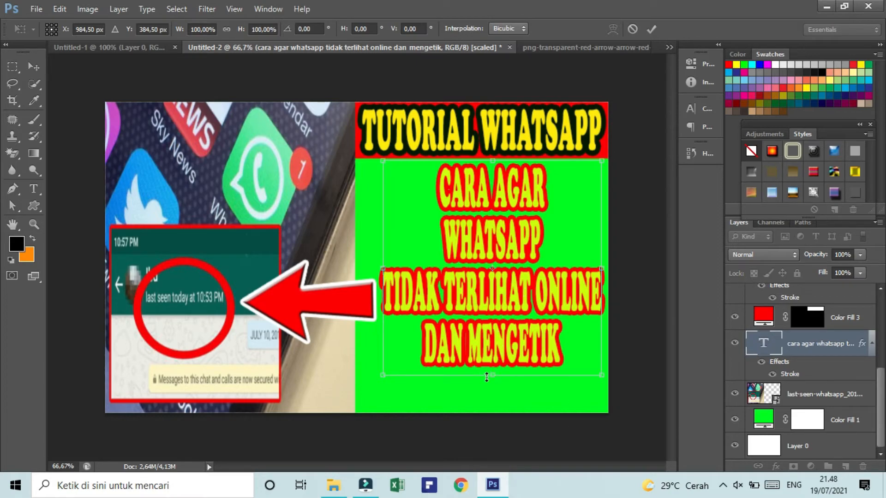
# - Stretch the title text downward to 102.41% height and apply the transformation
pyautogui.moveTo(495, 375); pyautogui.dragTo(494, 379)
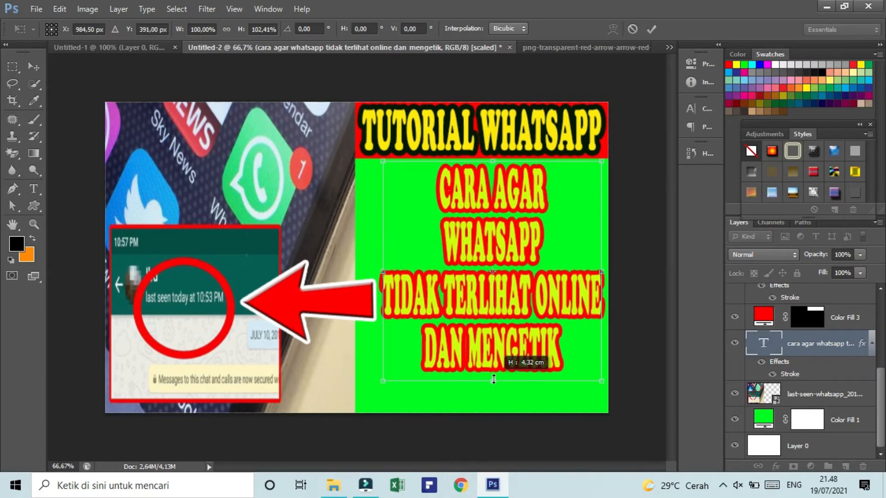
pyautogui.click(12, 206)
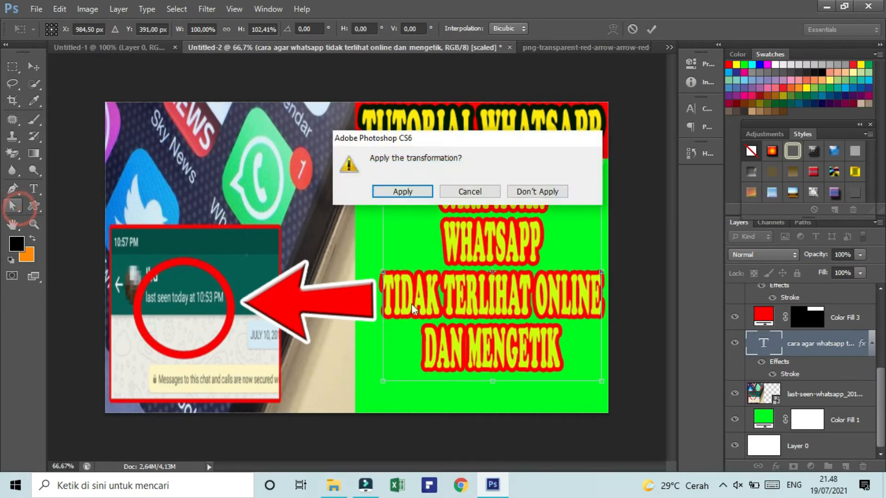
pyautogui.click(402, 191)
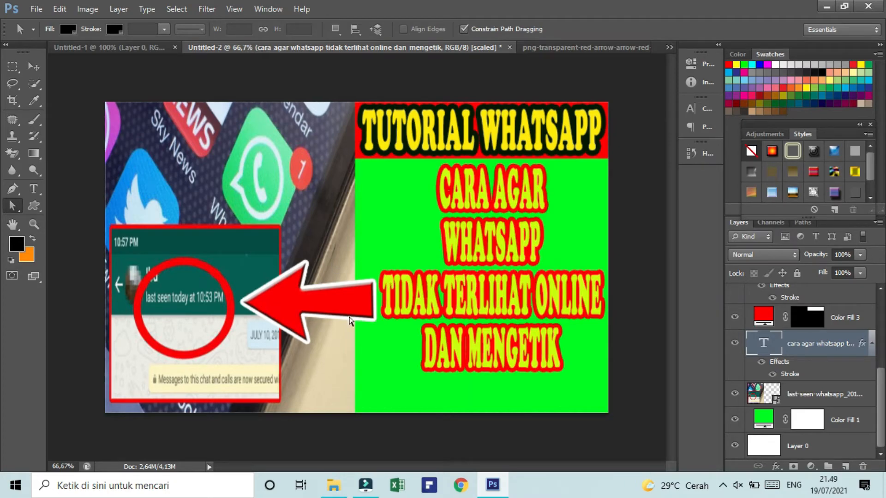
# - Add the text "GAMPANG BANGET" as a new text layer below the "DAN MENGETIK" line of the title
pyautogui.click(35, 187)
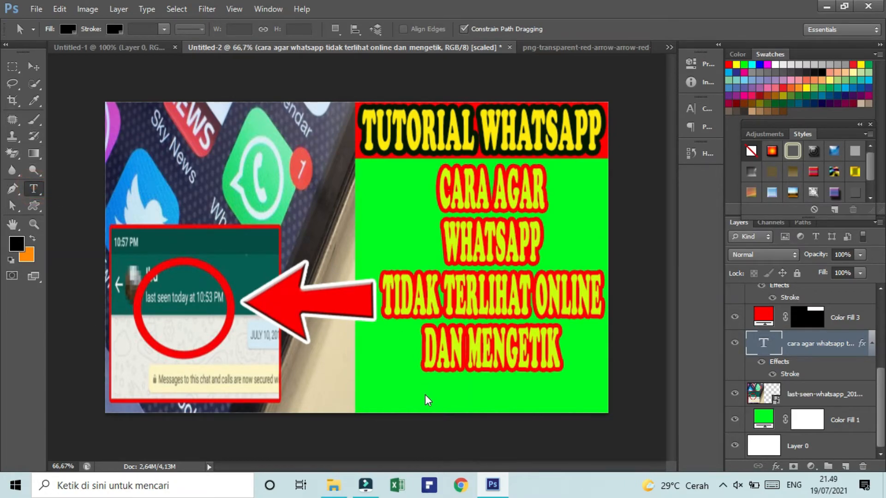
pyautogui.click(380, 392)
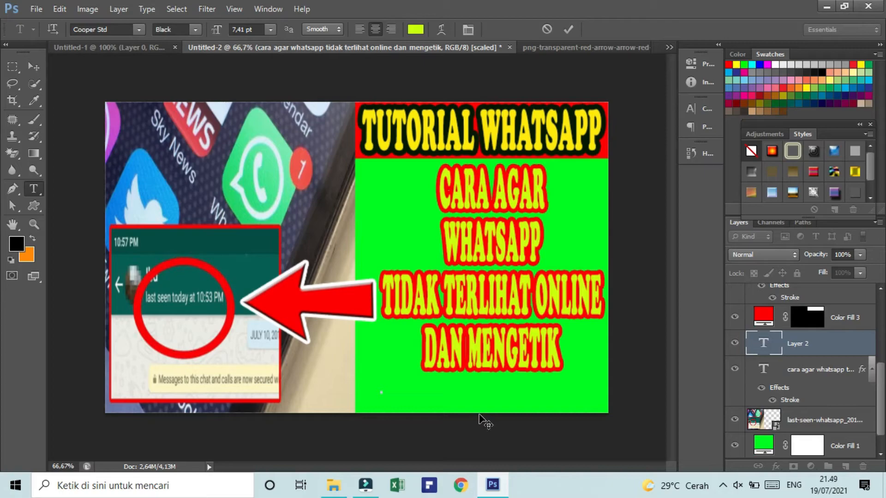
pyautogui.write('GAMPANG')
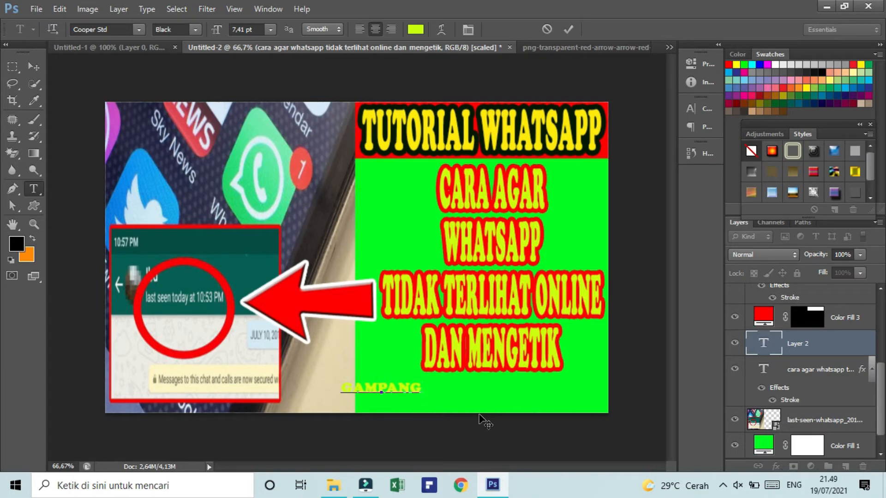
pyautogui.write(' B')
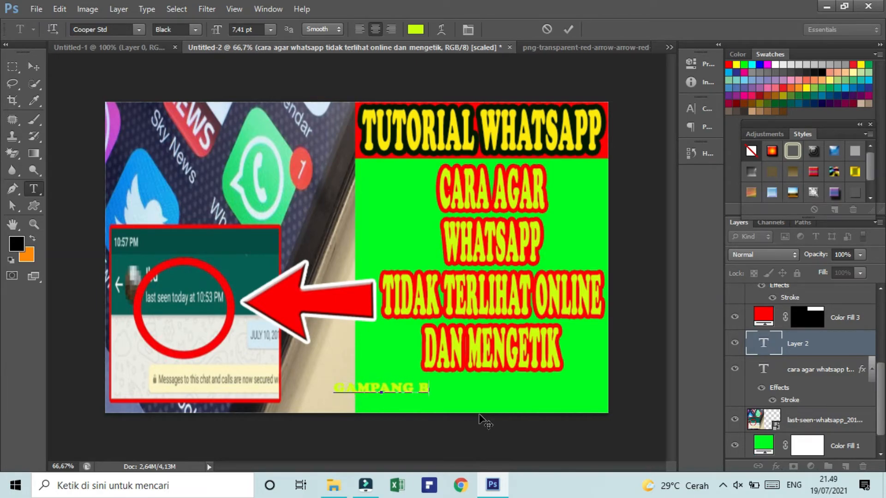
pyautogui.write('AN')
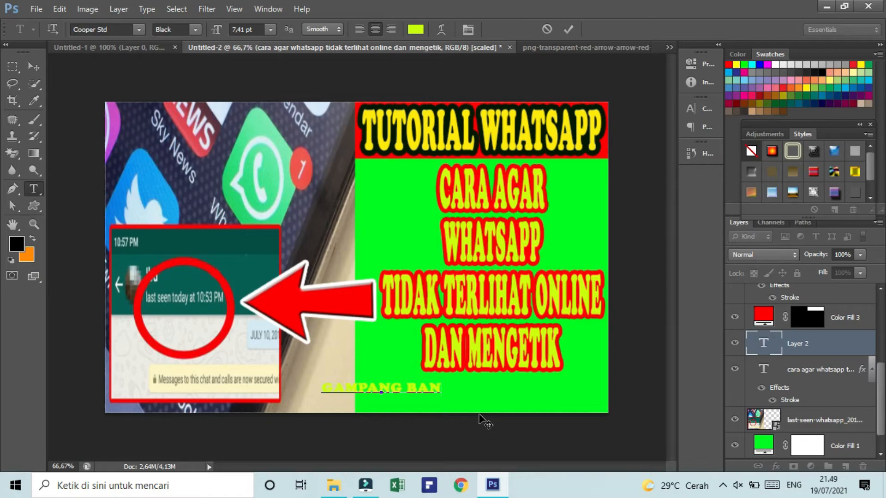
pyautogui.write('GET')
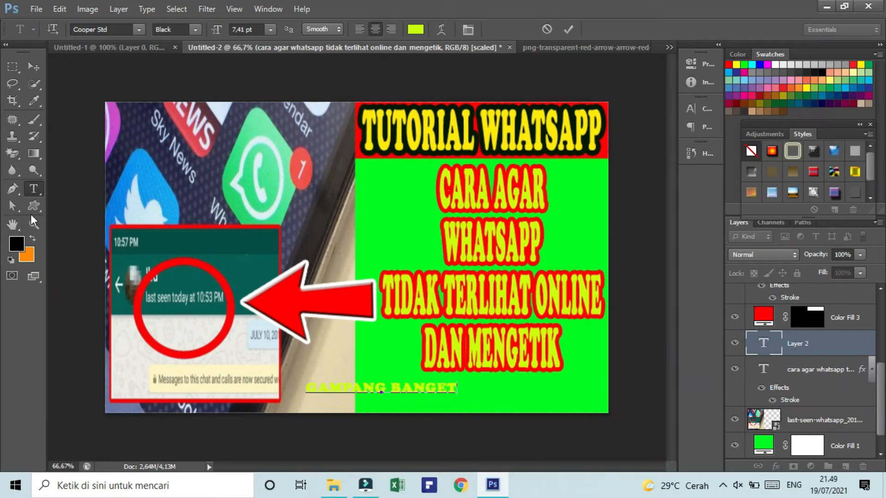
pyautogui.click(12, 206)
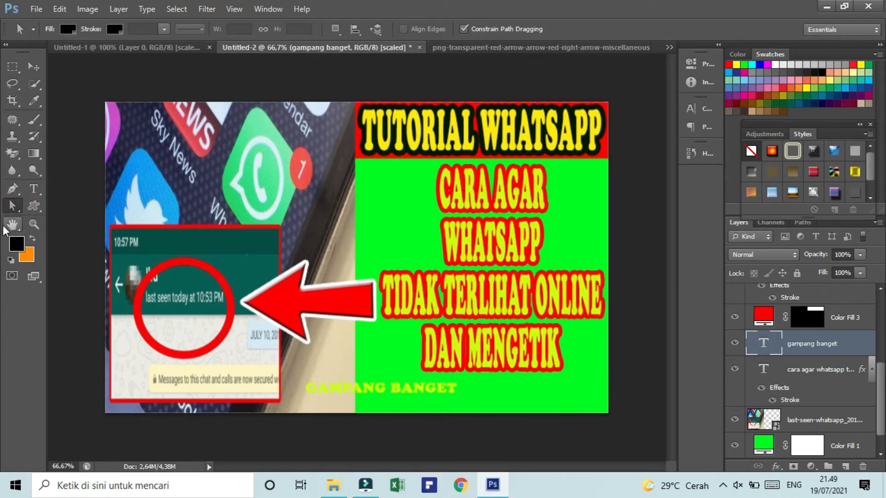
# - Free-transform the "GAMPANG BANGET" text to move it onto the green area below the title, widen it, and apply the transformation
pyautogui.hotkey('ctrl', 't')
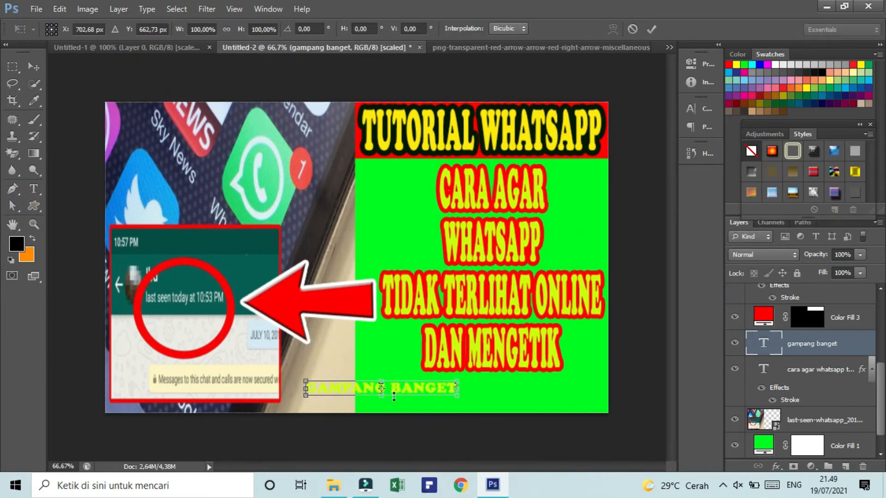
pyautogui.moveTo(405, 391); pyautogui.dragTo(469, 401)
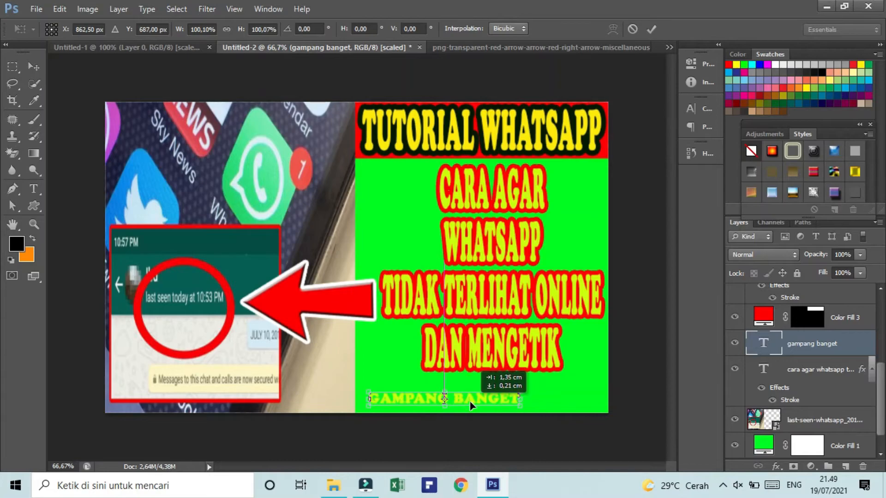
pyautogui.moveTo(526, 400); pyautogui.dragTo(583, 409)
pyautogui.press('Return')
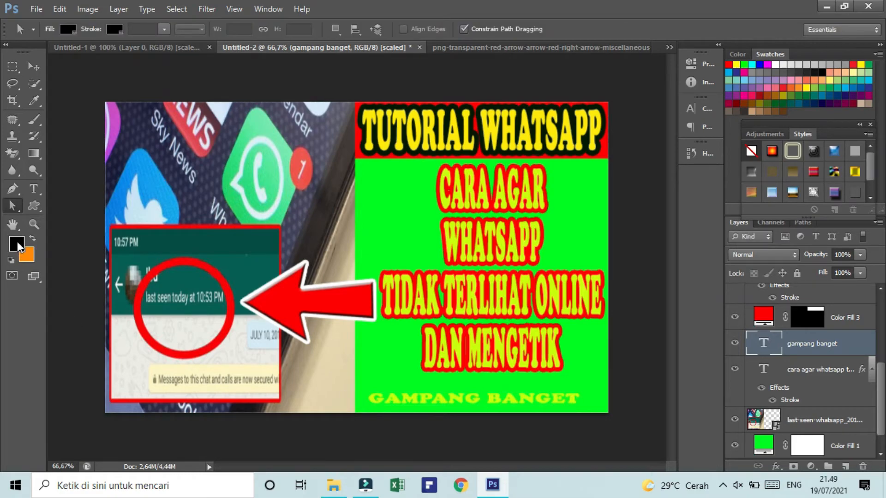
# - Append "!!!" to the end of the "GAMPANG BANGET" text
pyautogui.click(33, 189)
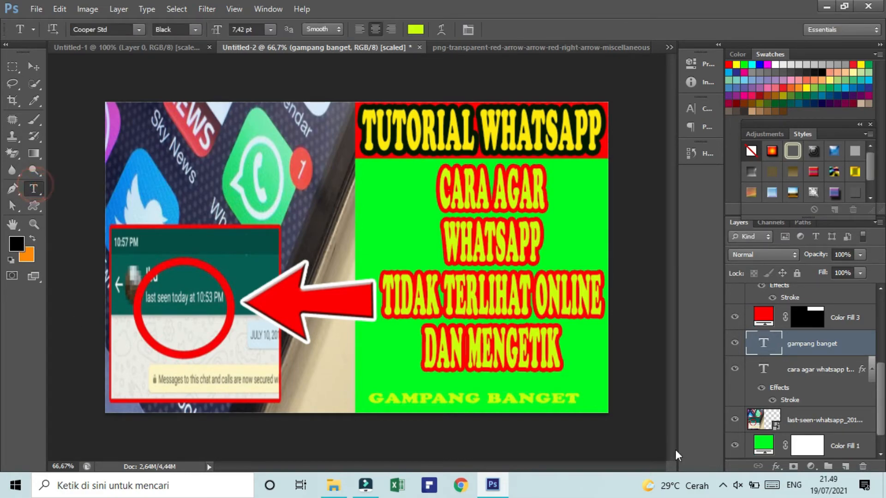
pyautogui.click(579, 391)
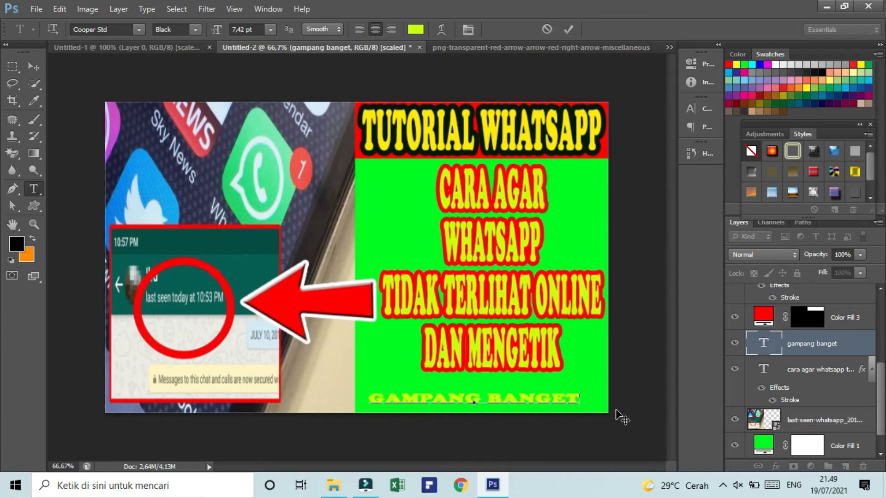
pyautogui.write('!!!')
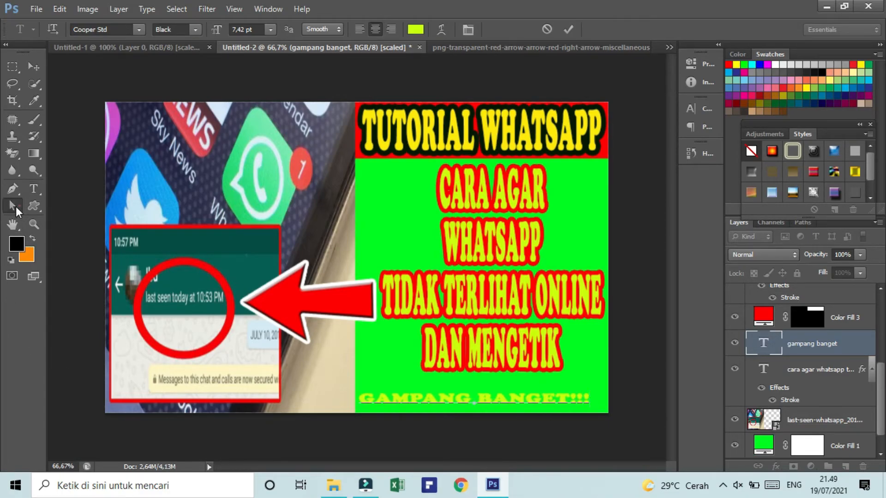
pyautogui.click(15, 206)
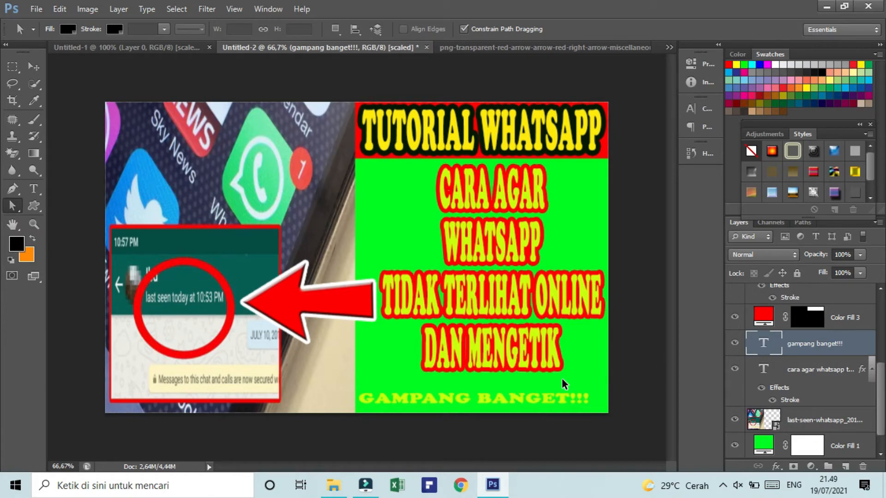
# - Stretch the "GAMPANG BANGET!!!" text to 103.25% width and 252.94% height, filling the space below the title, and apply the transformation
pyautogui.hotkey('ctrl', 't')
pyautogui.moveTo(486, 405); pyautogui.dragTo(481, 376)
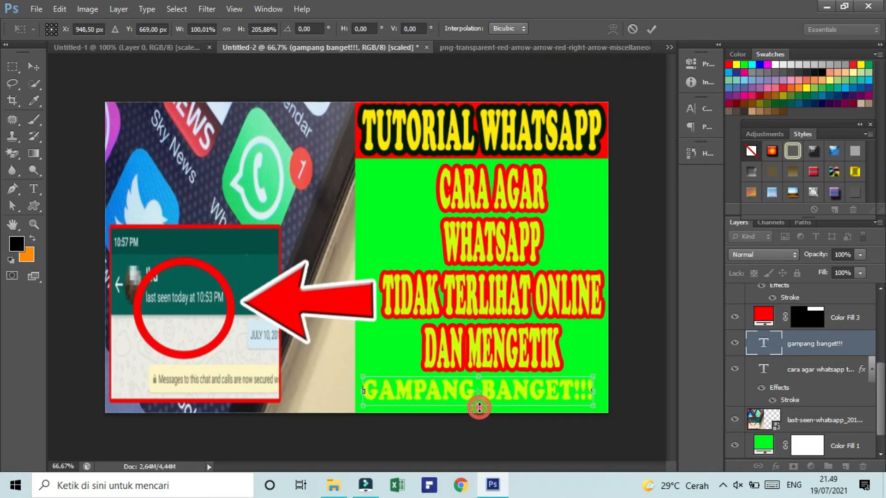
pyautogui.moveTo(480, 408); pyautogui.dragTo(478, 411)
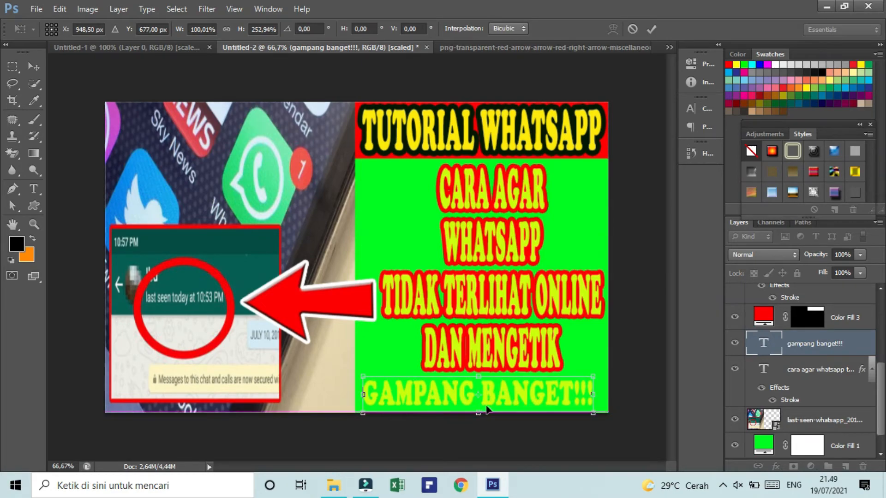
pyautogui.moveTo(592, 395); pyautogui.dragTo(600, 395)
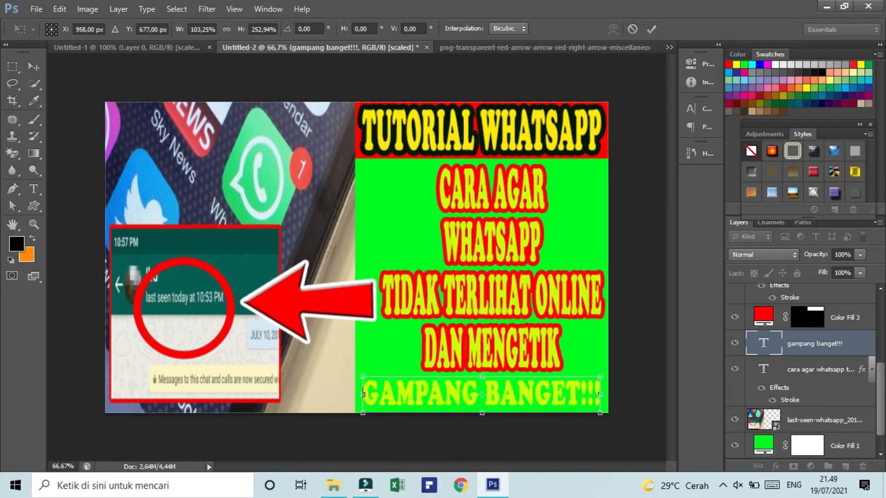
pyautogui.click(12, 206)
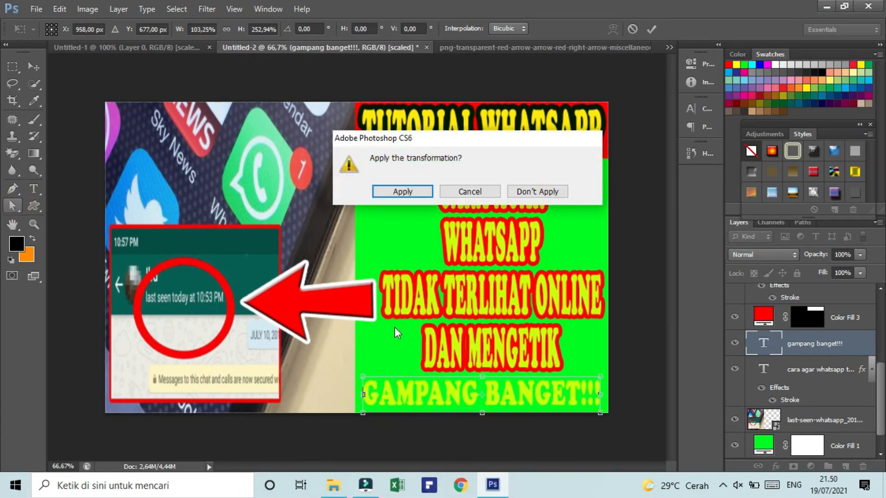
pyautogui.click(419, 191)
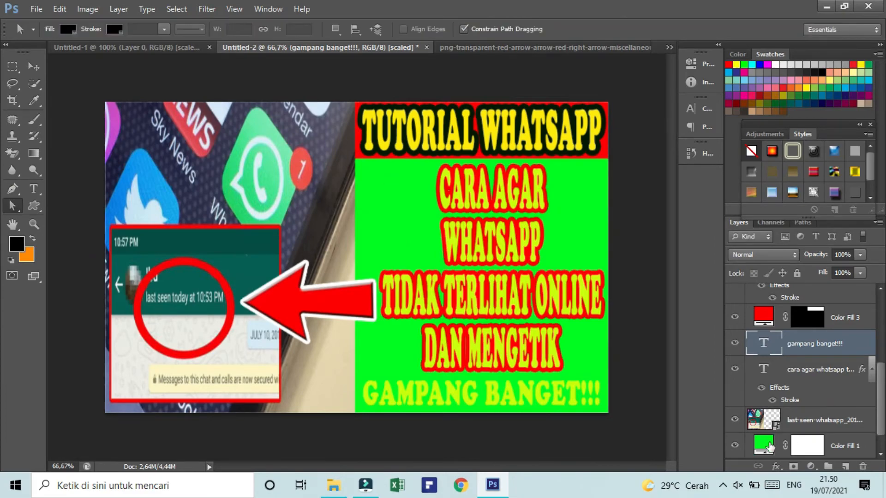
# - Change the "GAMPANG BANGET!!!" text color to red #ff0000
pyautogui.click(777, 468)
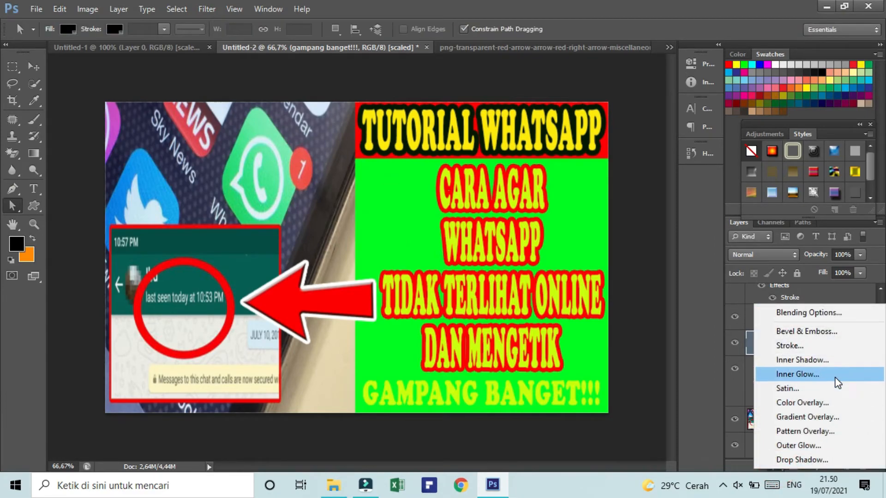
pyautogui.click(700, 353)
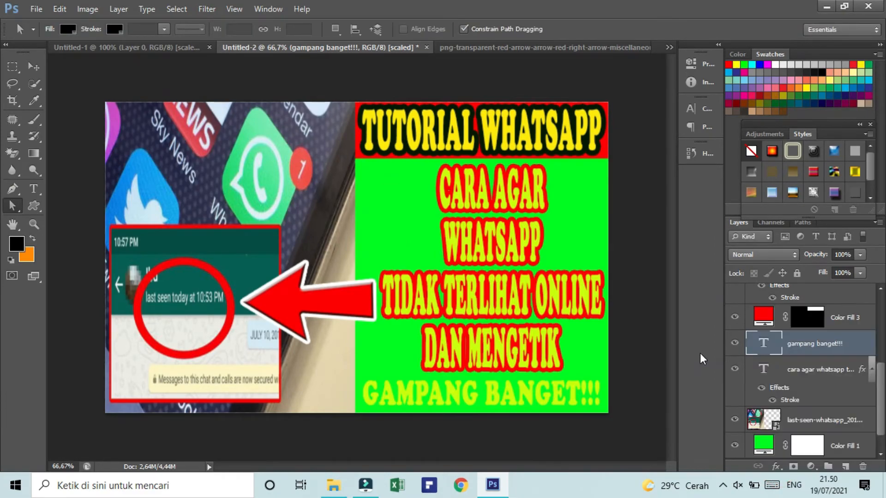
pyautogui.click(696, 109)
pyautogui.click(650, 181)
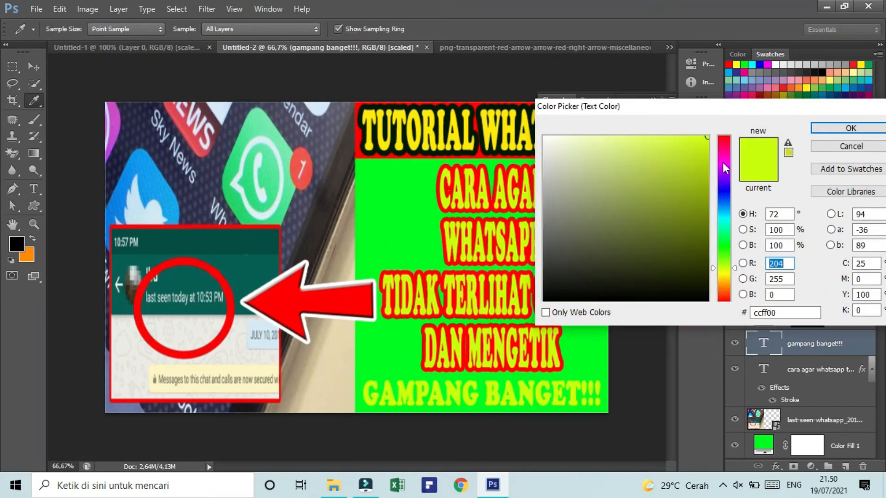
pyautogui.click(726, 137)
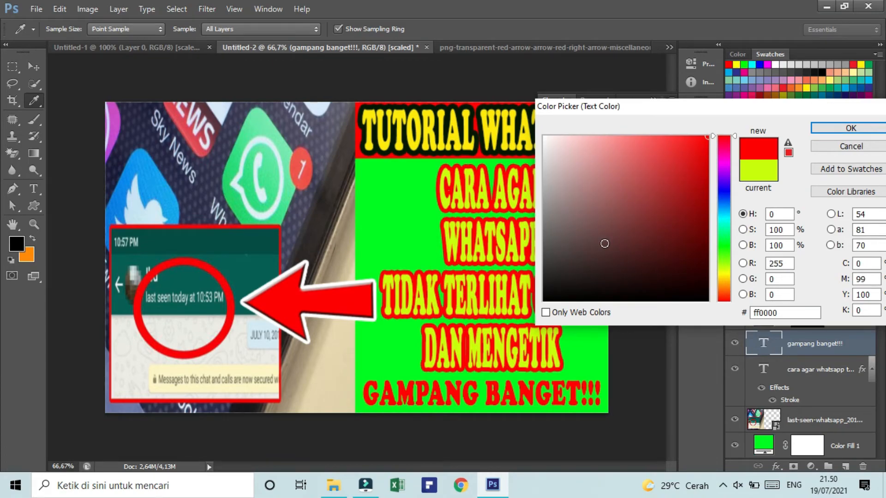
pyautogui.click(763, 140)
pyautogui.click(852, 129)
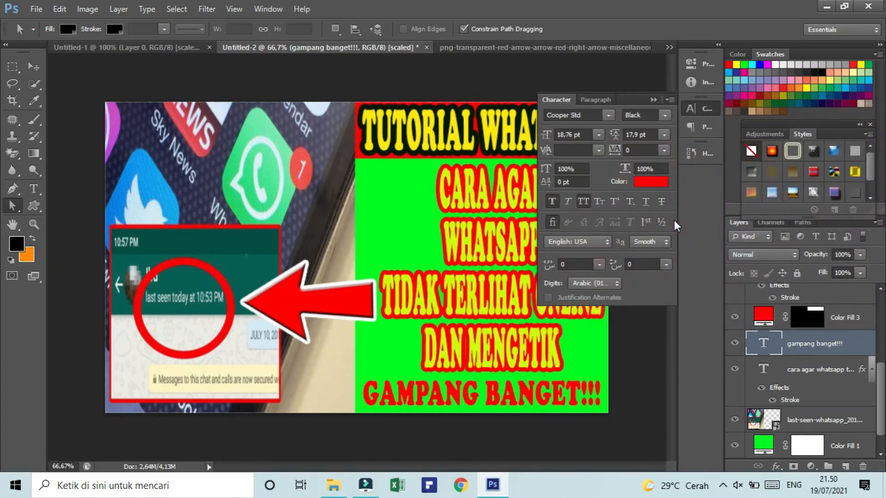
pyautogui.click(707, 112)
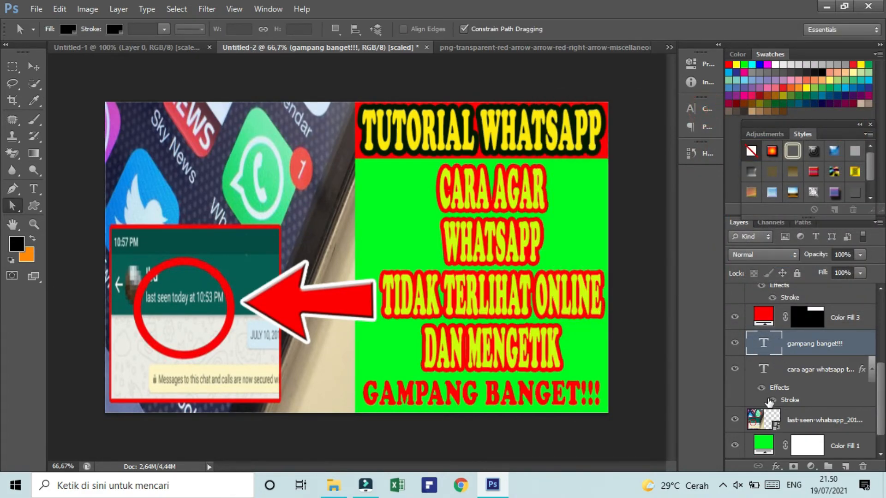
# - Add a Stroke effect to the "GAMPANG BANGET!!!" text with the near-white color #ecf6f6
pyautogui.click(777, 467)
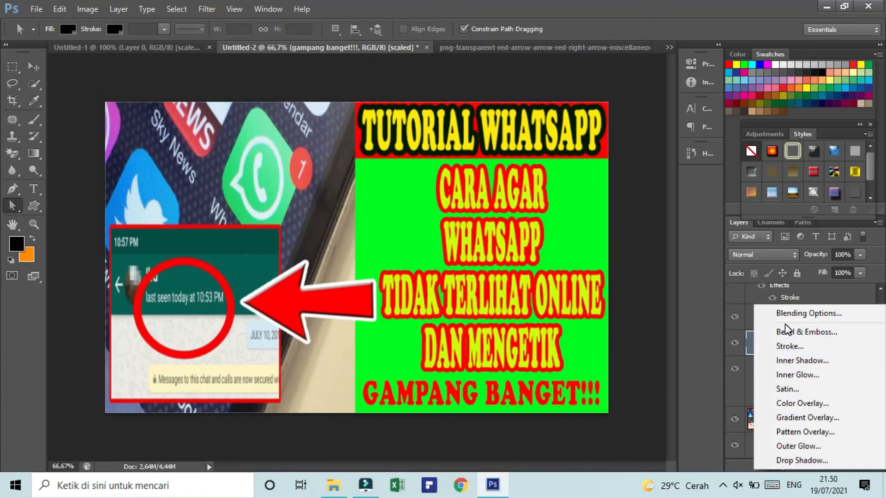
pyautogui.click(786, 350)
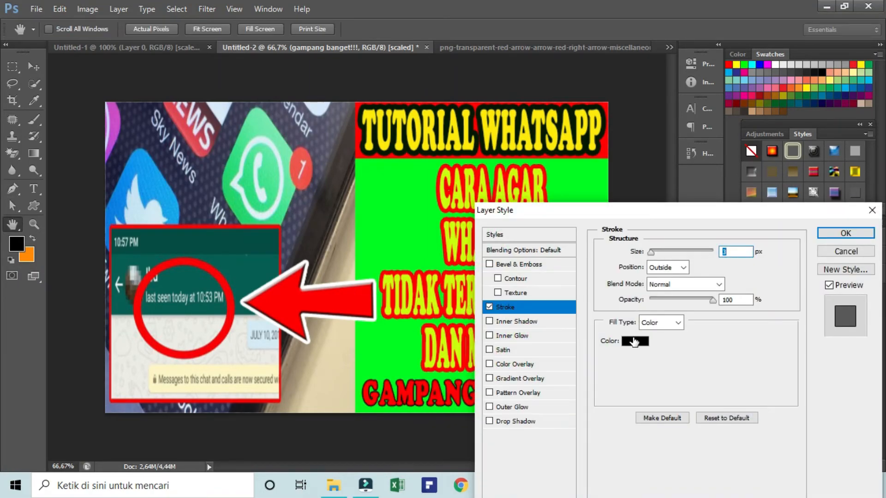
pyautogui.click(634, 341)
pyautogui.click(549, 141)
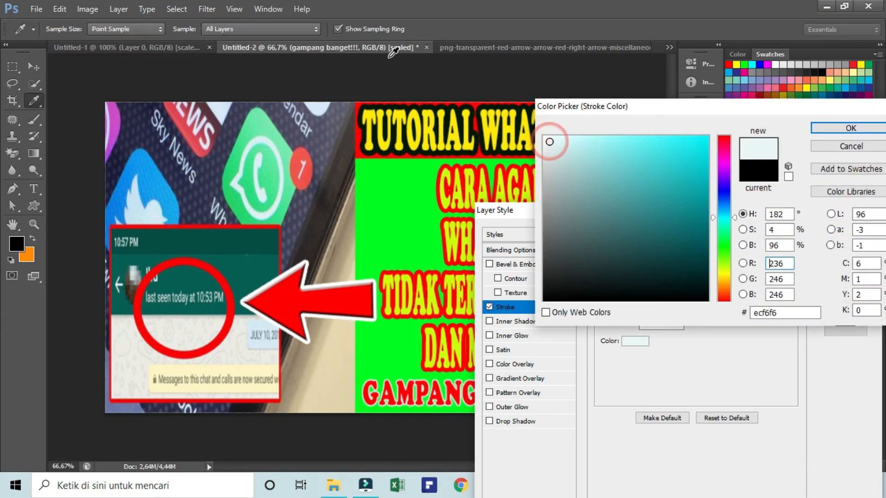
pyautogui.click(826, 129)
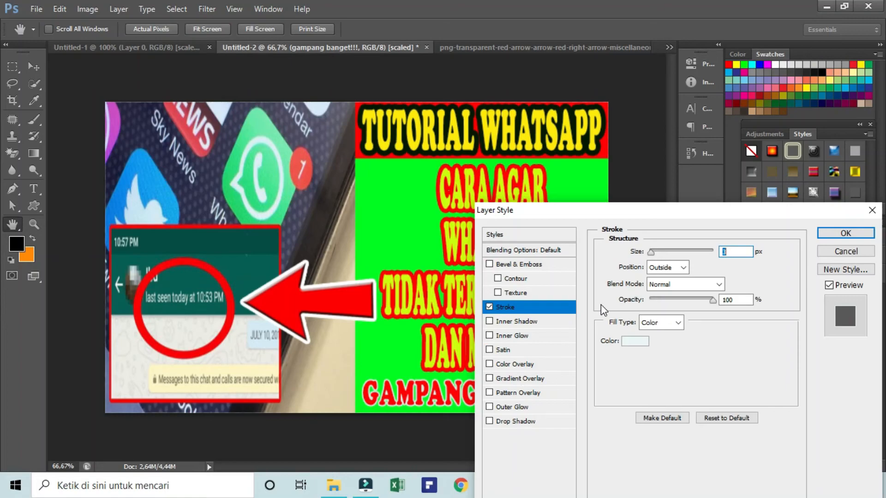
# - Set the stroke size of the "GAMPANG BANGET!!!" text to 8 px, keeping the text in view
pyautogui.click(650, 253)
pyautogui.moveTo(652, 255); pyautogui.dragTo(655, 256)
pyautogui.moveTo(668, 210); pyautogui.dragTo(749, 18)
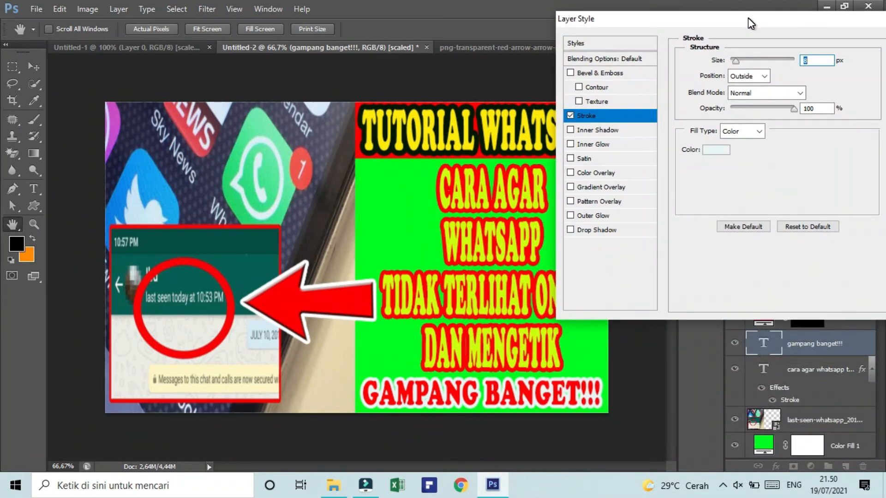
# - Try the Bevel & Emboss effect with Contour on the "GAMPANG BANGET!!!" text and switch both off again
pyautogui.click(580, 86)
pyautogui.click(579, 87)
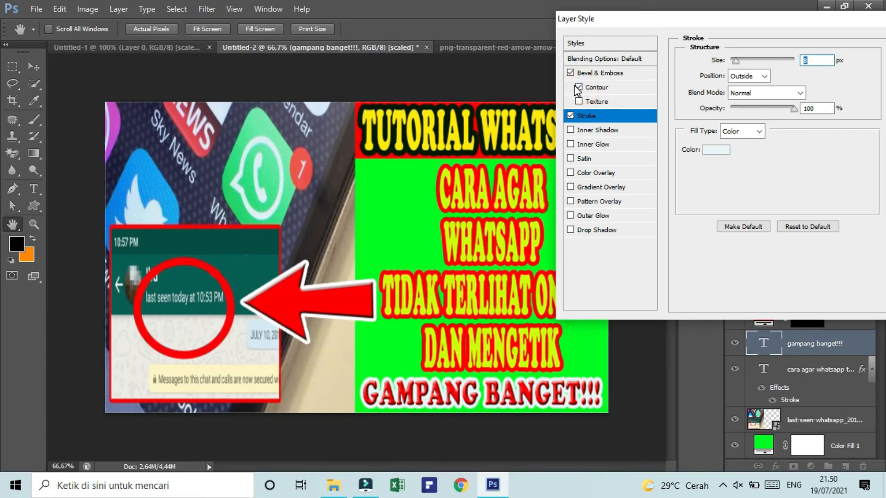
pyautogui.click(579, 87)
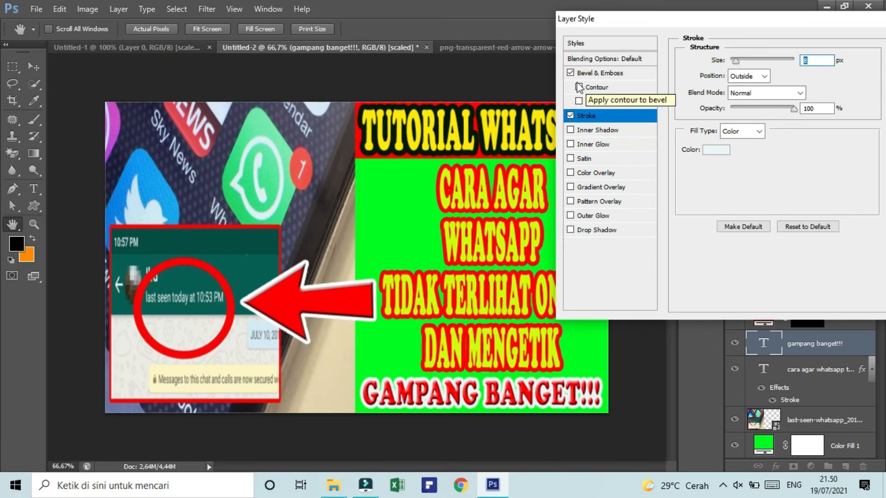
pyautogui.click(570, 73)
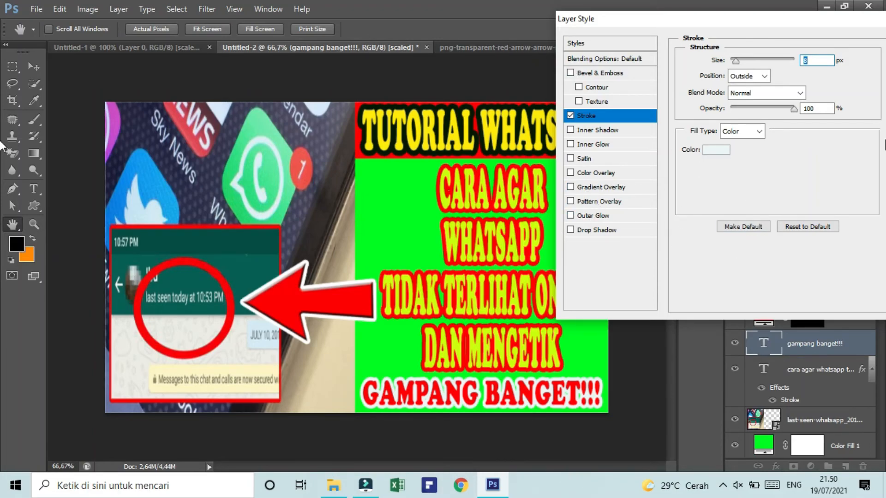
# - Apply the layer style to the "GAMPANG BANGET!!!" text with only the Stroke effect enabled
pyautogui.moveTo(784, 18); pyautogui.dragTo(679, 43)
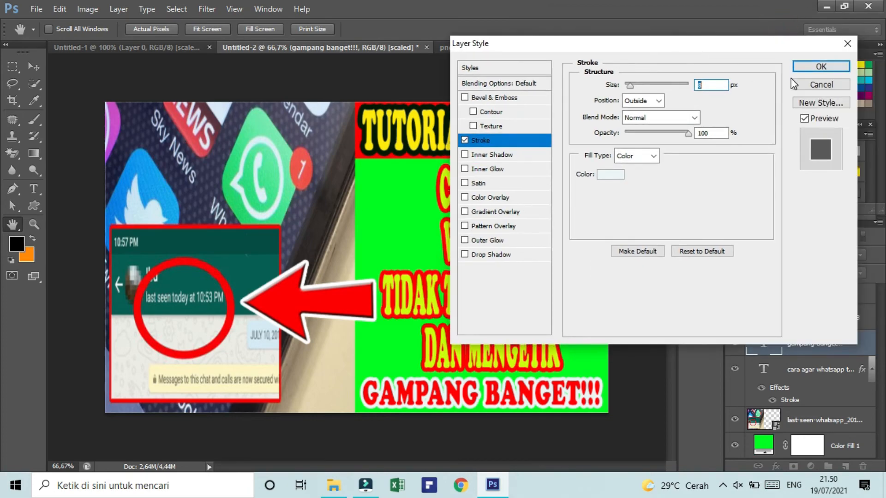
pyautogui.click(805, 69)
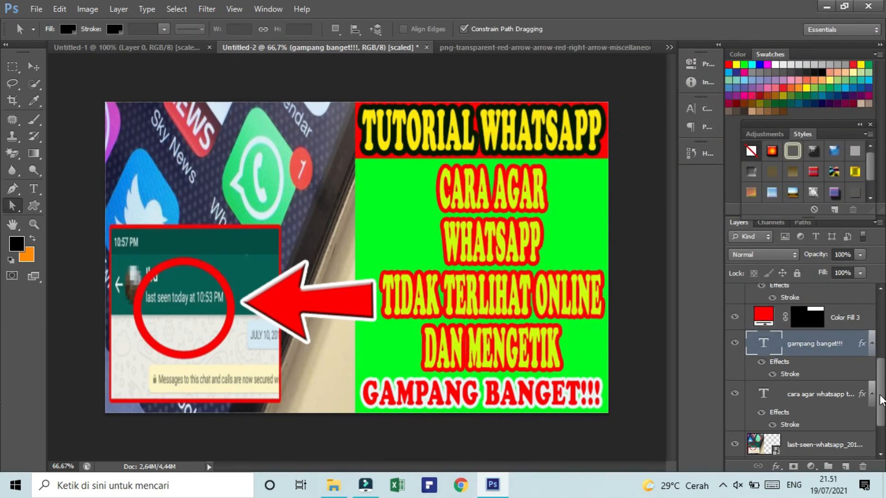
pyautogui.scroll(-1, 848, 377)
pyautogui.scroll(3, 848, 376)
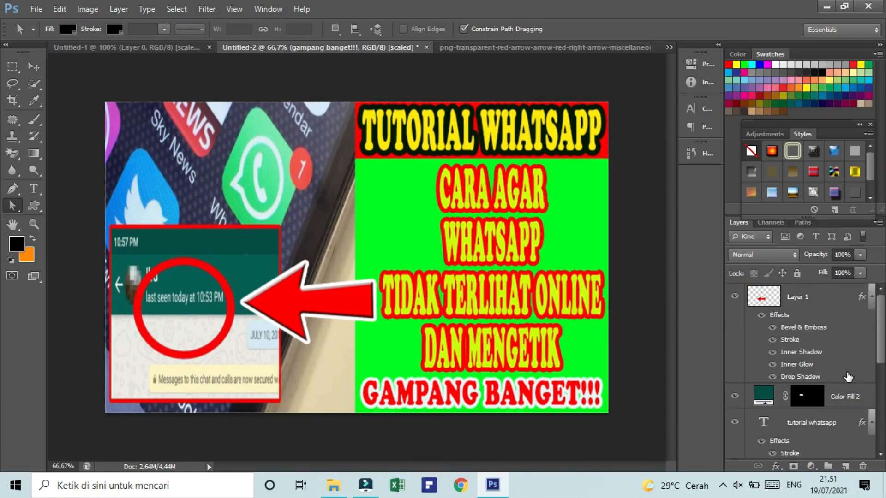
pyautogui.scroll(-3, 848, 377)
pyautogui.scroll(3, 848, 376)
pyautogui.scroll(-2, 848, 376)
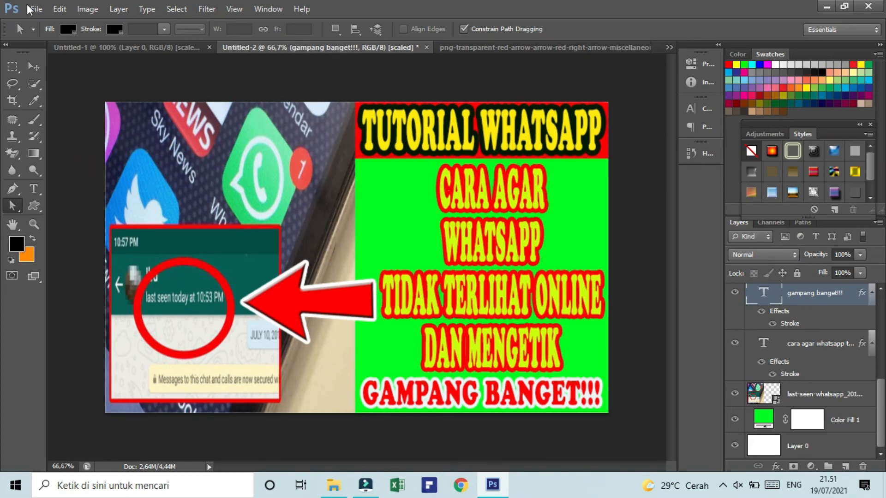
# - Export the graphic for web as a 1280 × 720 px PNG-24 named tutorial-thumbnail-2.png in the Video folder
pyautogui.click(29, 9)
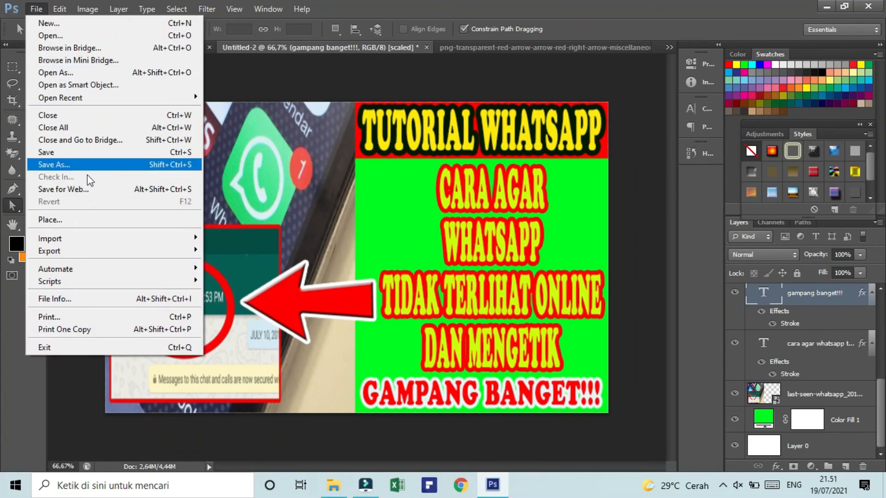
pyautogui.click(86, 193)
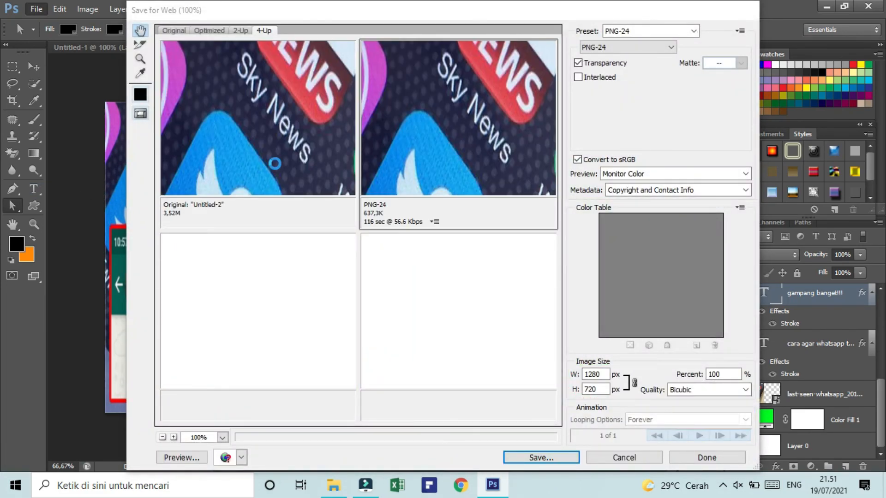
pyautogui.click(463, 109)
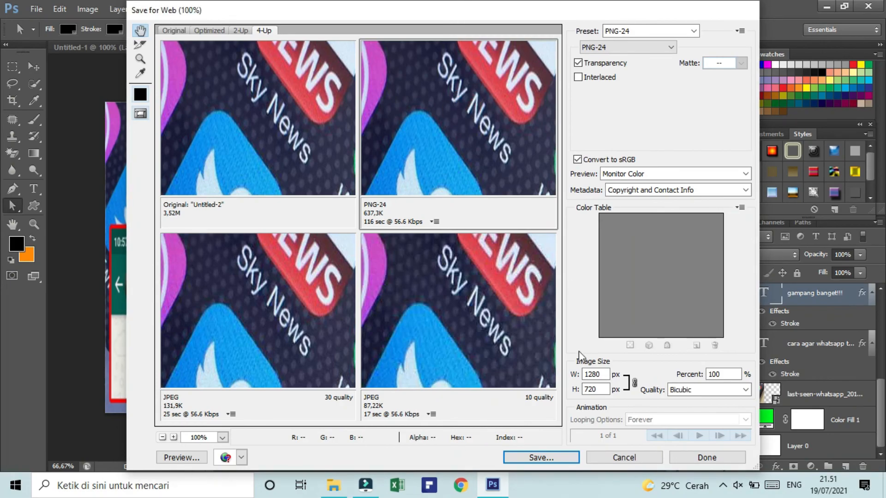
pyautogui.click(535, 458)
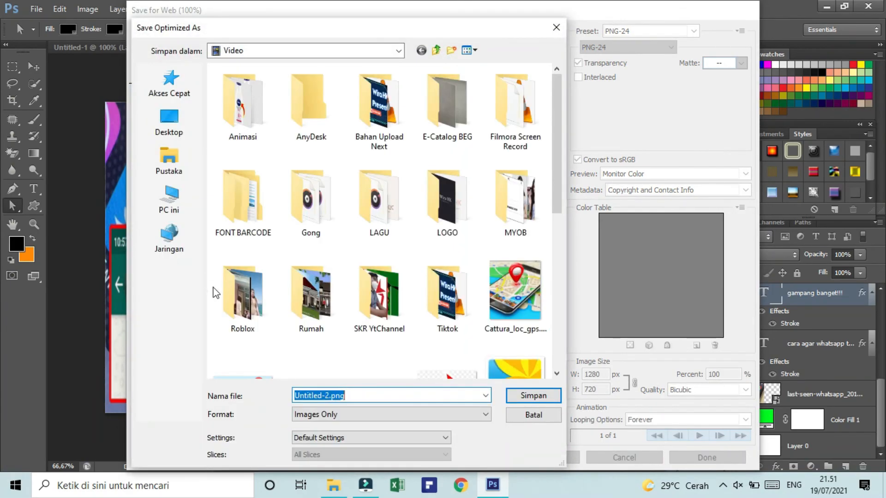
pyautogui.click(519, 397)
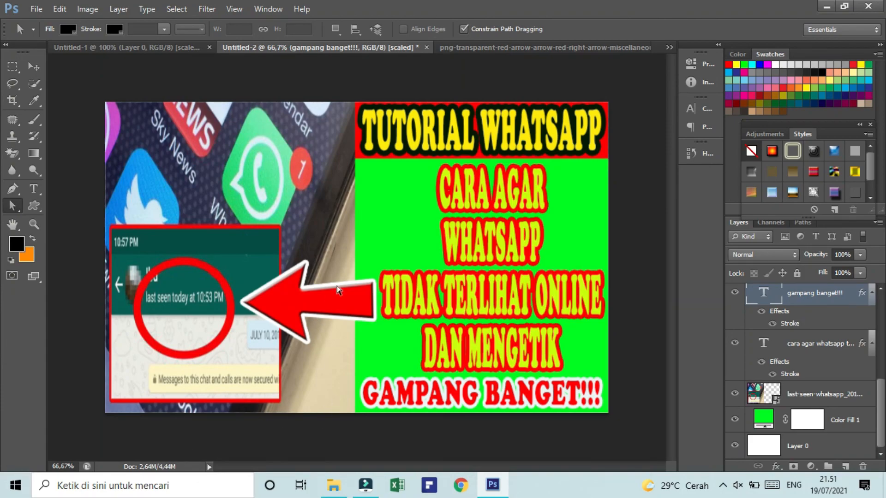
# - Switch to File Explorer and open tutorial-thumbnail-2.png from the Video folder to view the exported image
pyautogui.click(333, 485)
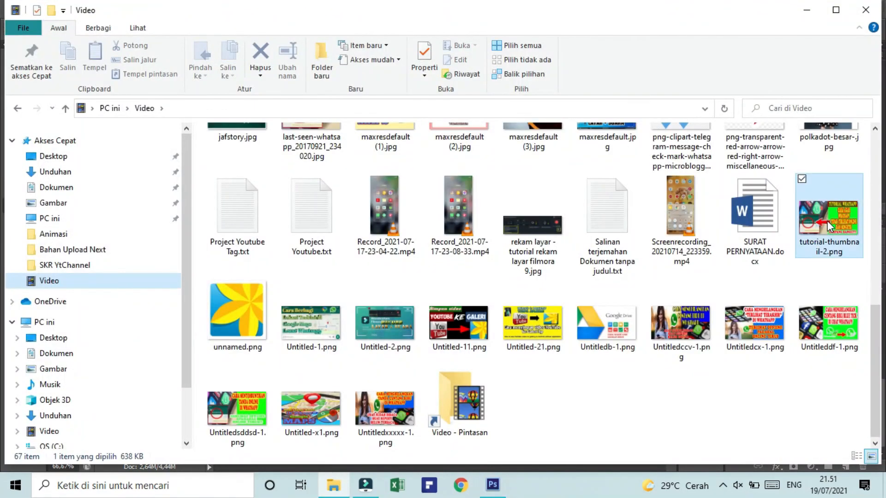
pyautogui.press('Return')
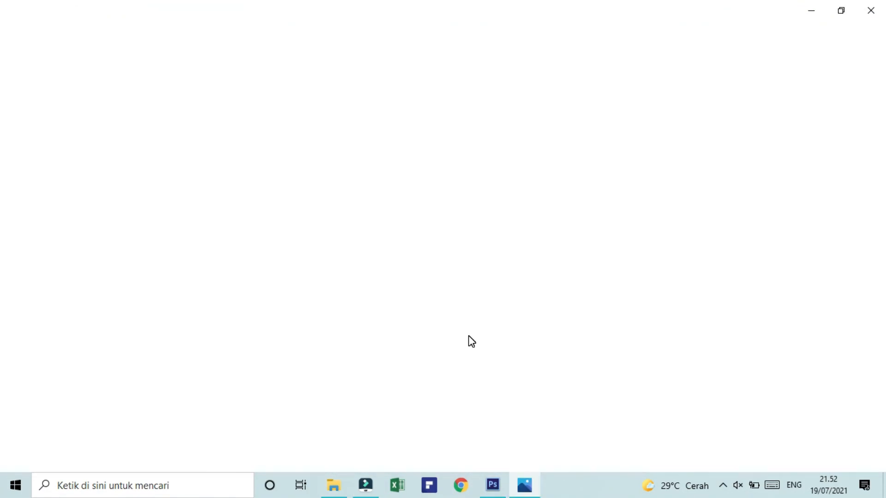